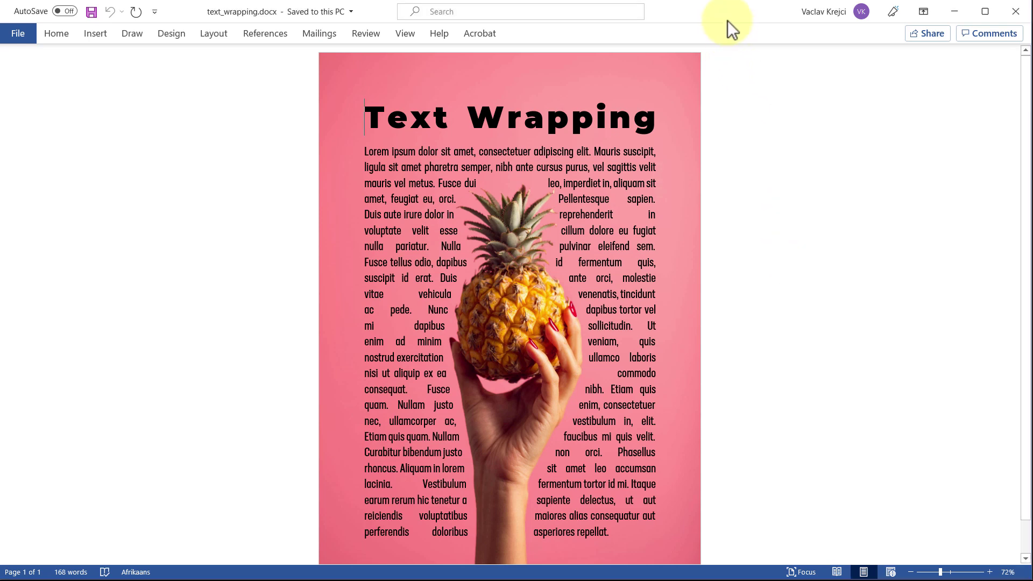
Step: Copy the pink pineapple photo from Pexels and paste it into the blank Word document
scroll(780, 232, down, 1)
scroll(774, 273, up, 1)
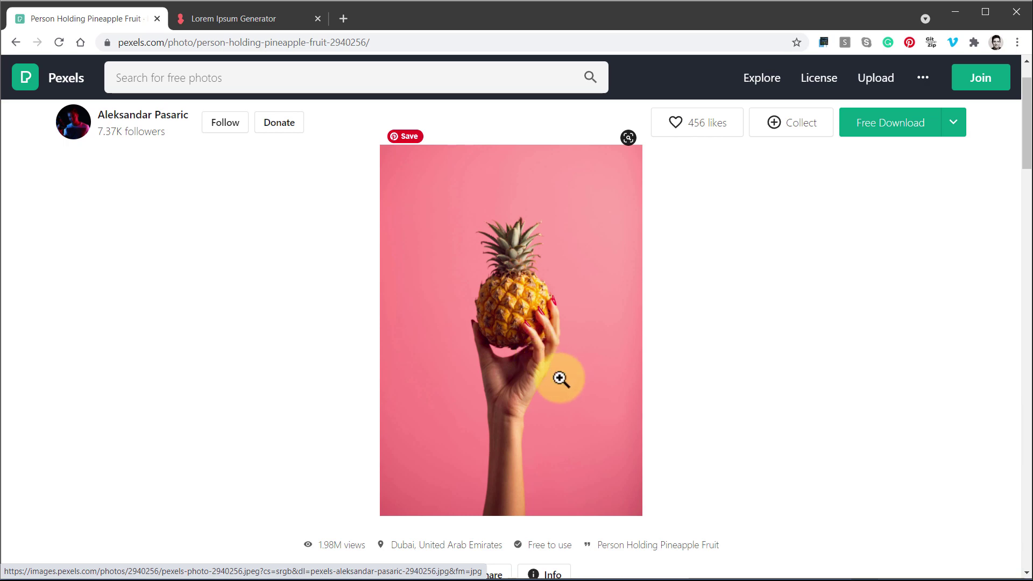
click(537, 312)
right_click(491, 299)
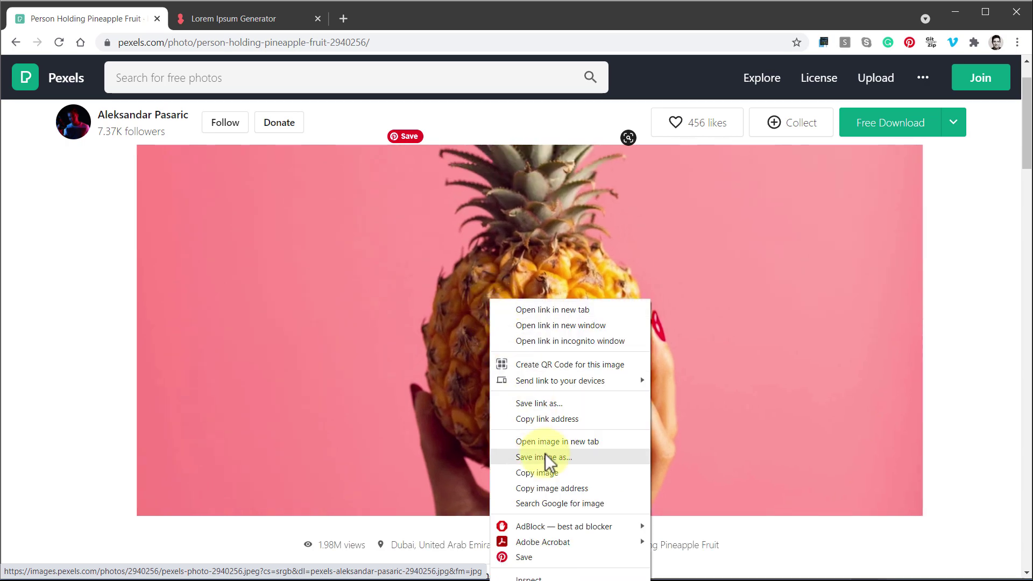
click(547, 471)
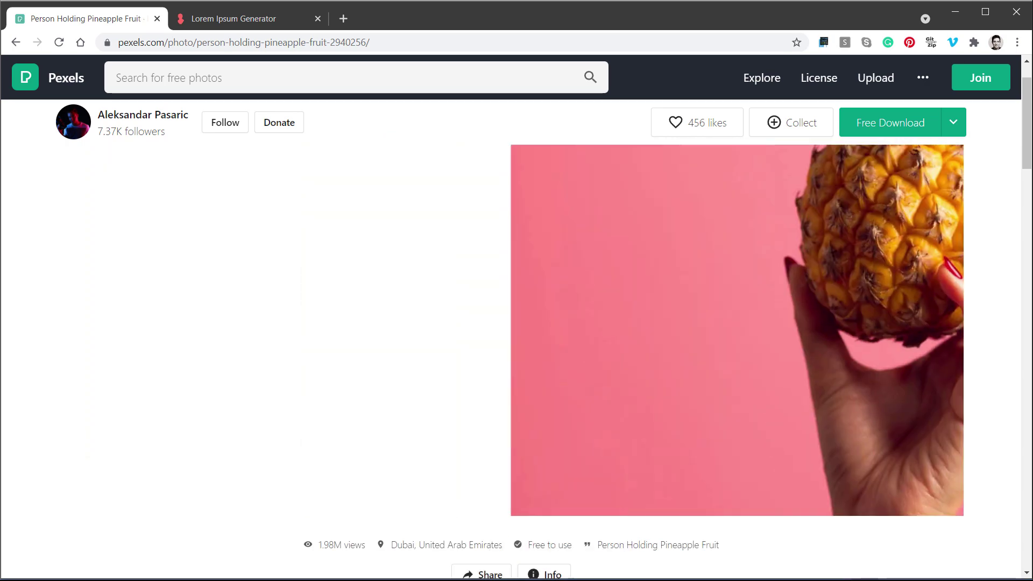
key(alt+Tab)
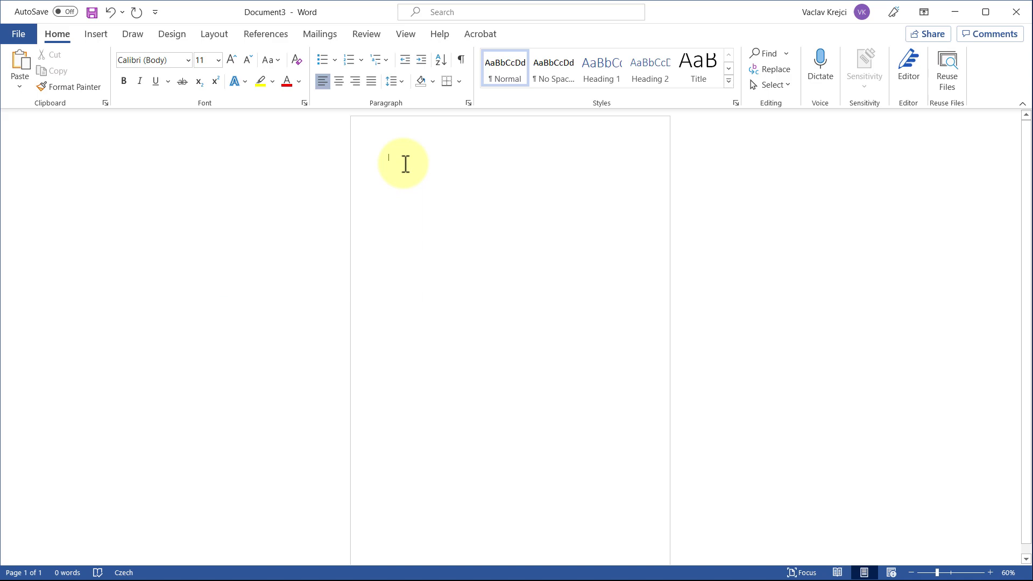
key(ctrl+v)
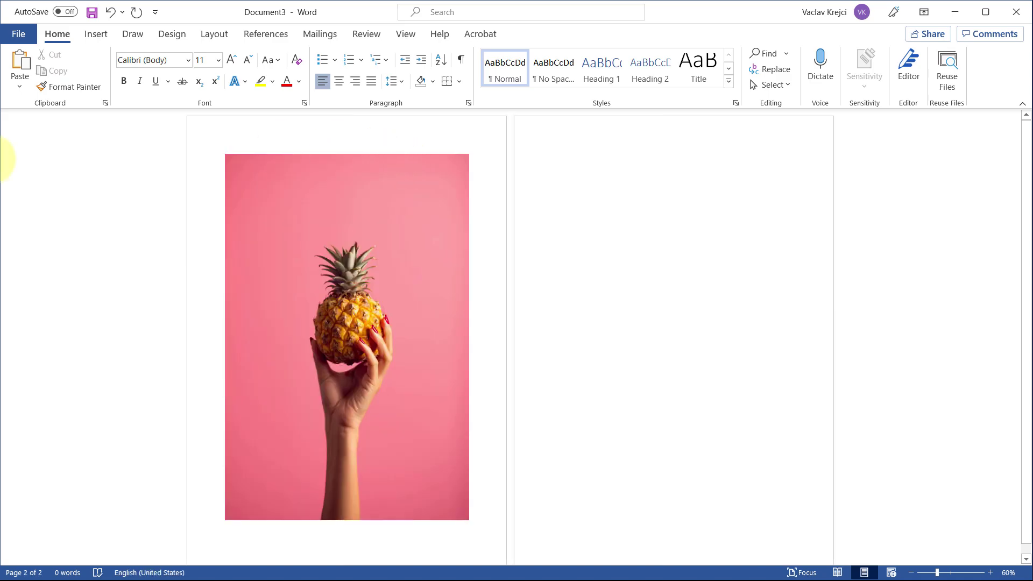
Step: Copy the five generated paragraphs from the Lorem Ipsum Generator page
key(alt+Tab)
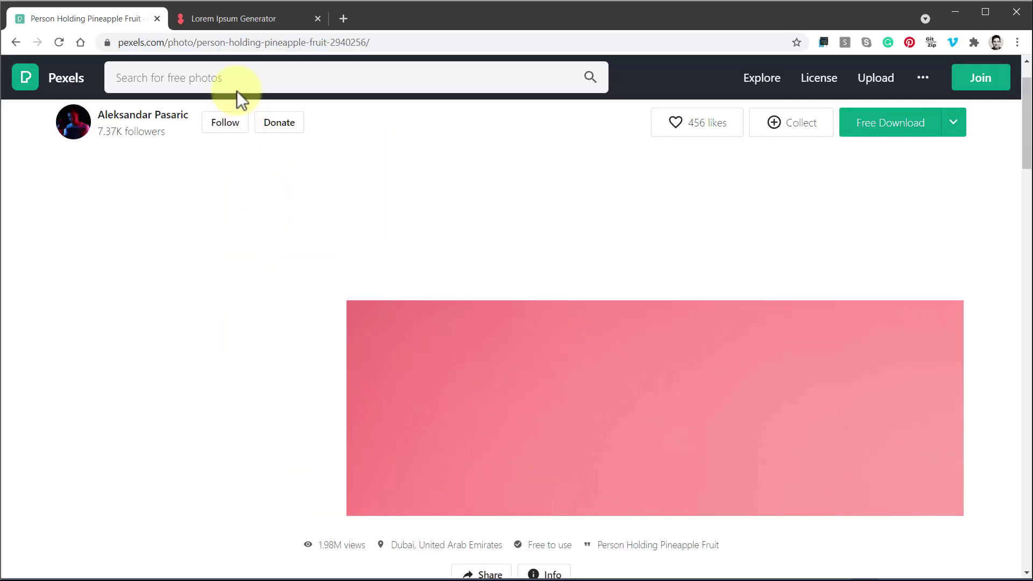
click(216, 19)
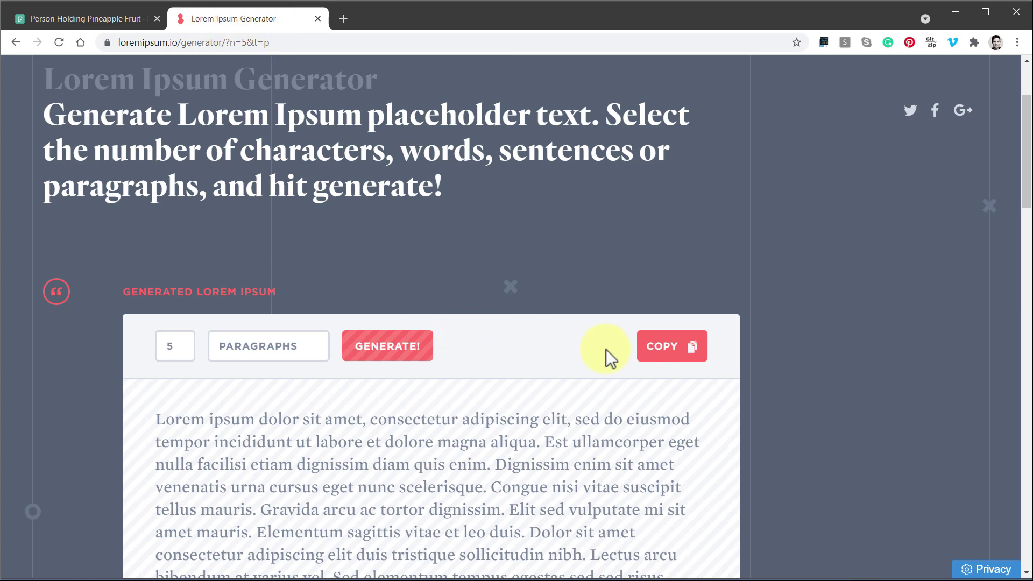
click(665, 346)
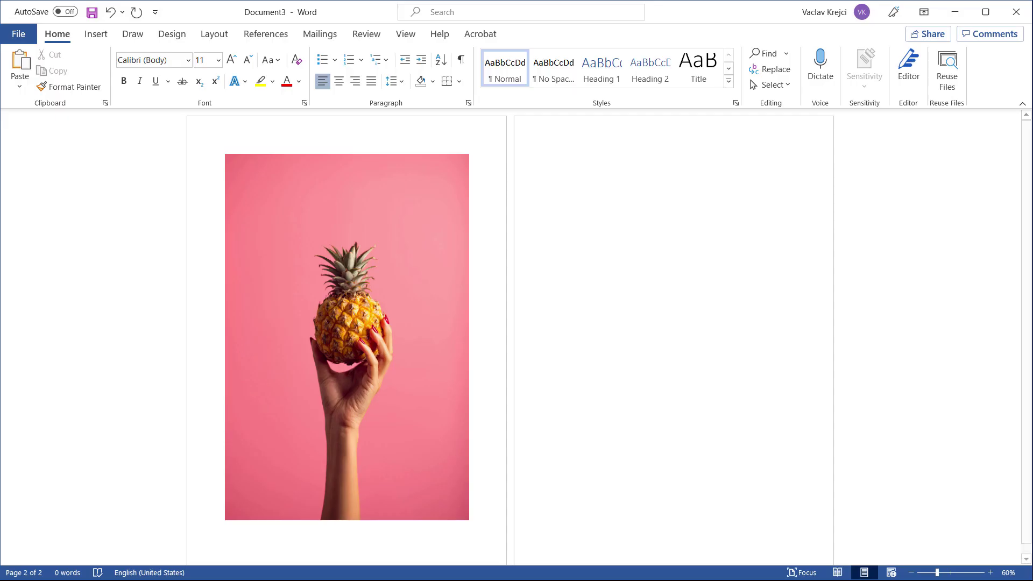
Step: Paste the five Lorem Ipsum paragraphs below the photo using Keep Text Only
click(288, 339)
key(ctrl+v)
scroll(668, 273, down, 8)
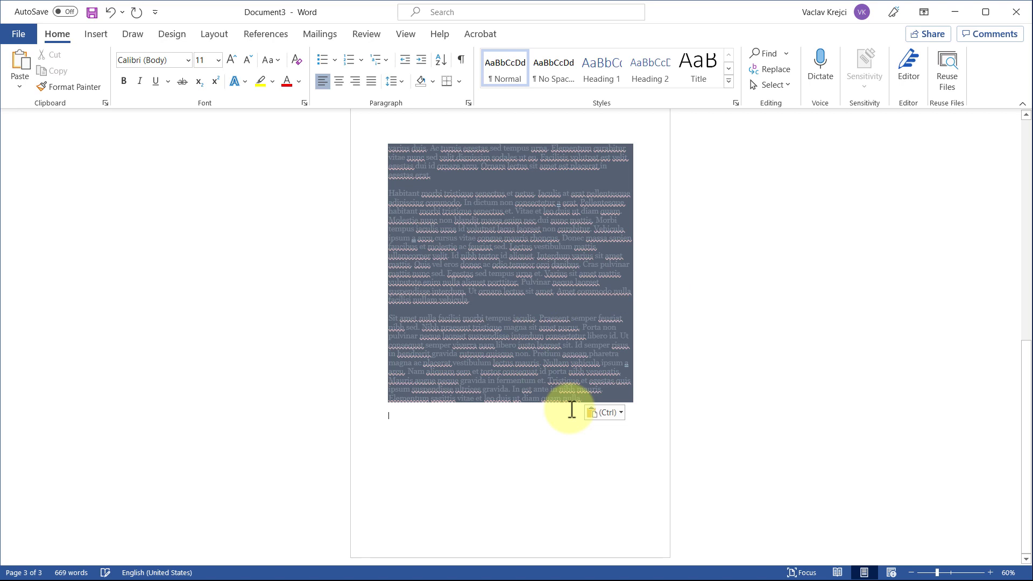
click(617, 413)
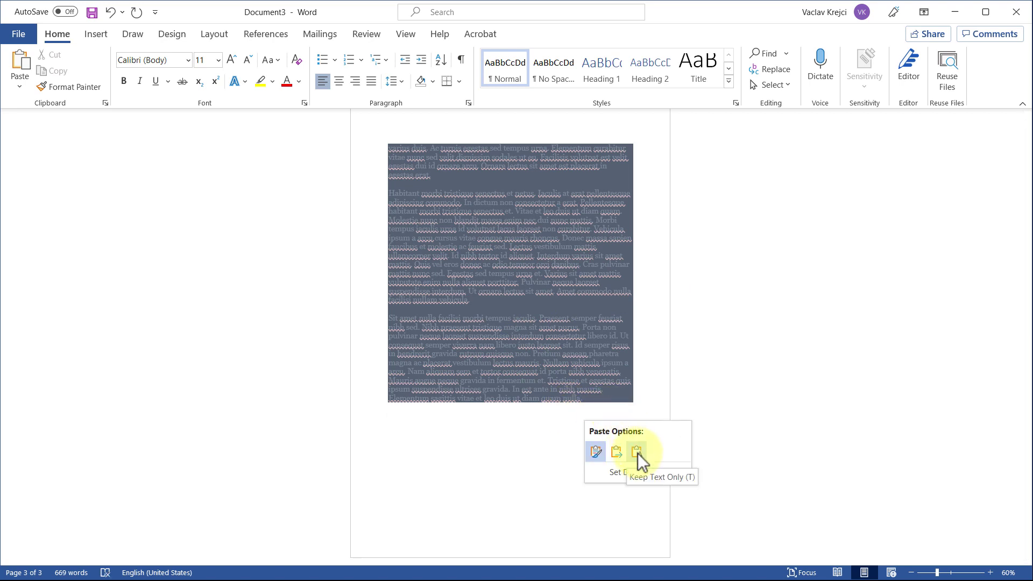
click(637, 453)
scroll(613, 312, up, 5)
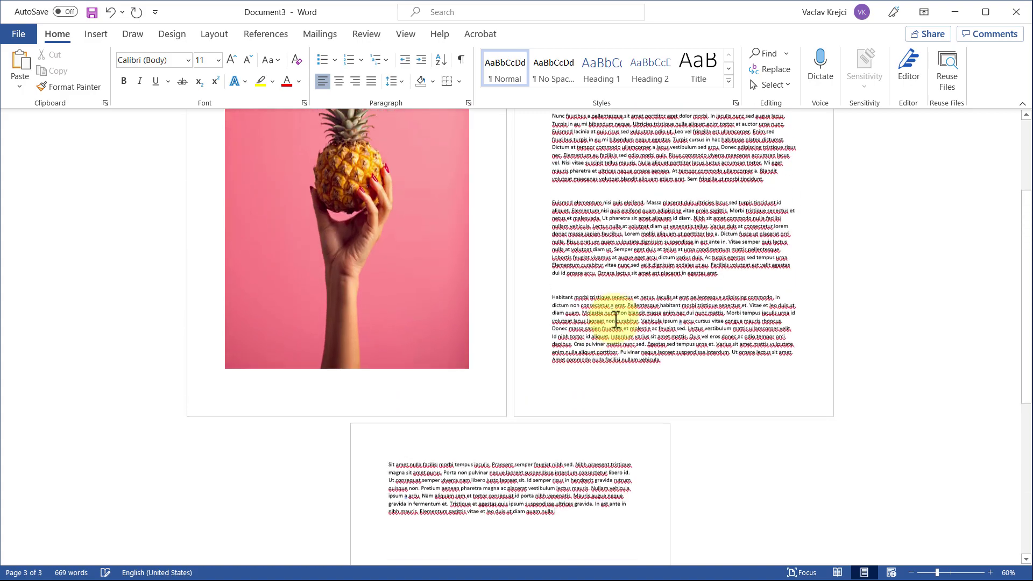
scroll(615, 320, up, 3)
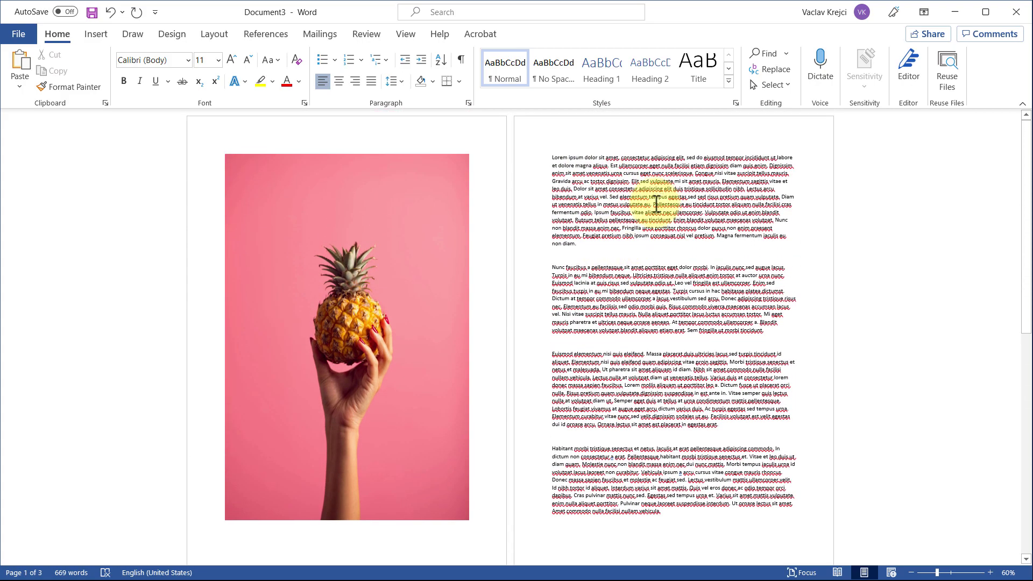
Step: Select all the text and turn on Do not check spelling or grammar
key(ctrl+a)
click(171, 573)
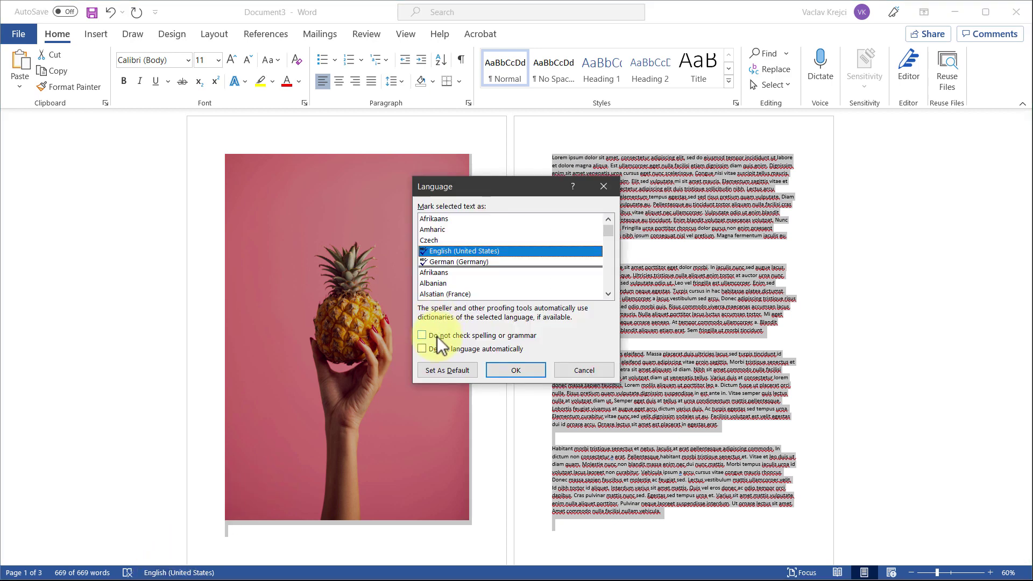
click(499, 331)
click(506, 367)
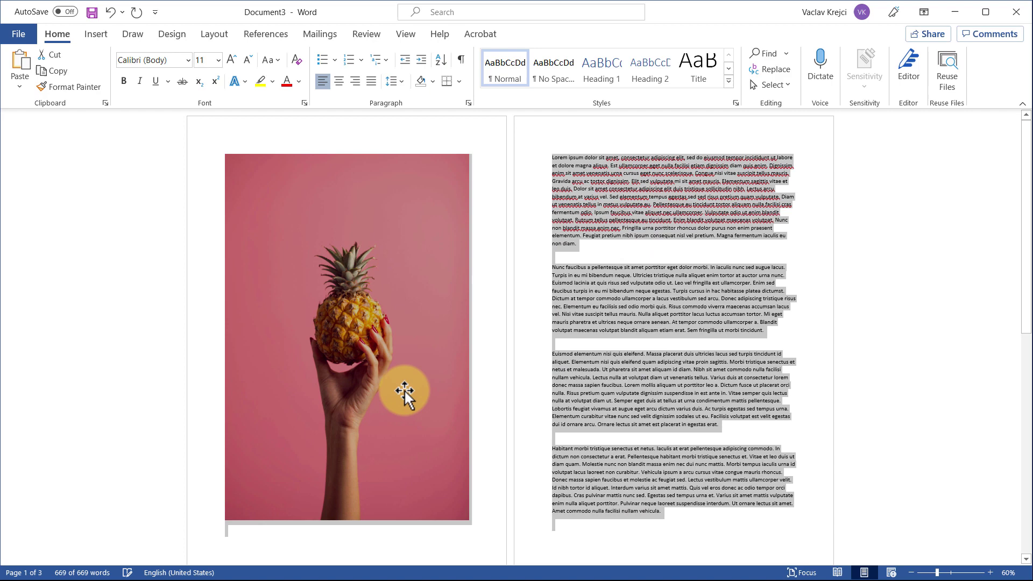
Step: Set the selected text's language to Afrikaans and dismiss the proofing tools notice
click(161, 573)
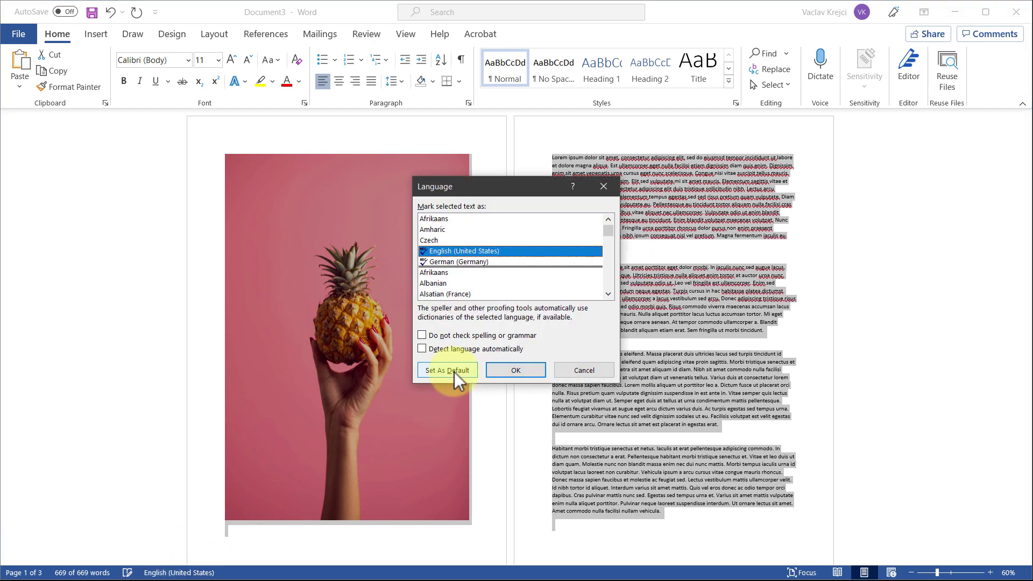
click(444, 274)
click(504, 371)
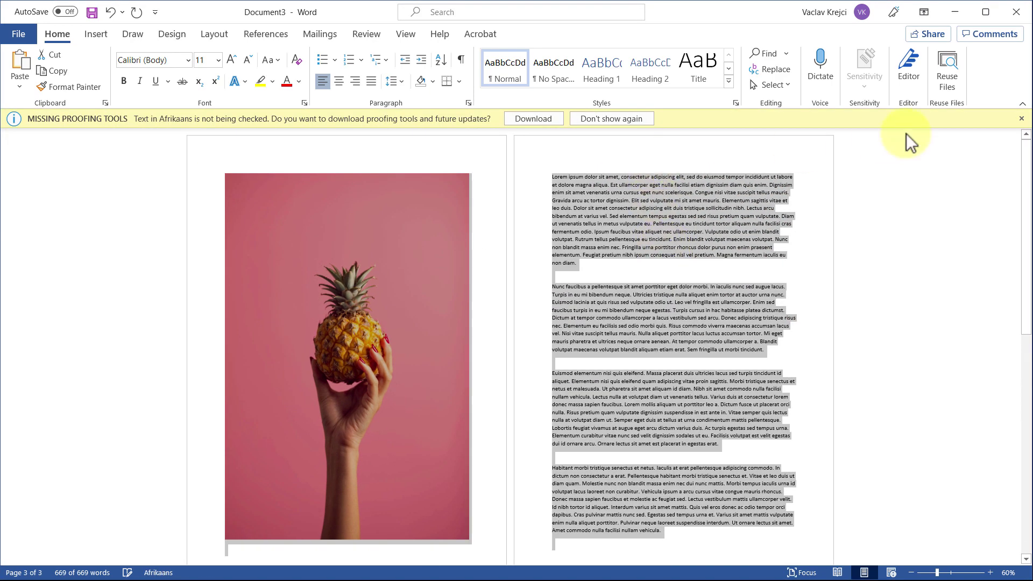
click(1021, 118)
click(605, 259)
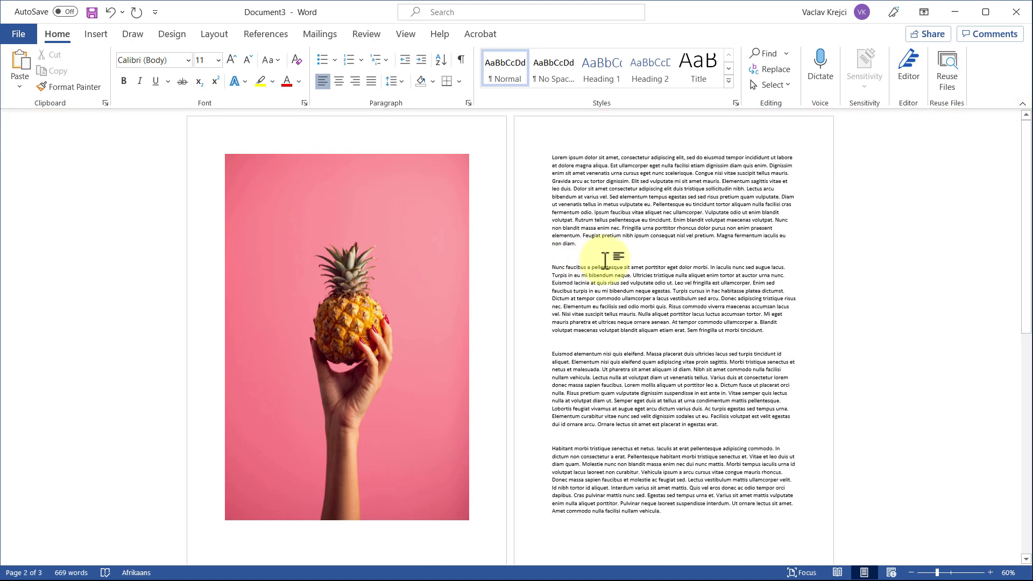
Step: Delete the blank lines between the five Lorem Ipsum paragraphs
key(Delete)
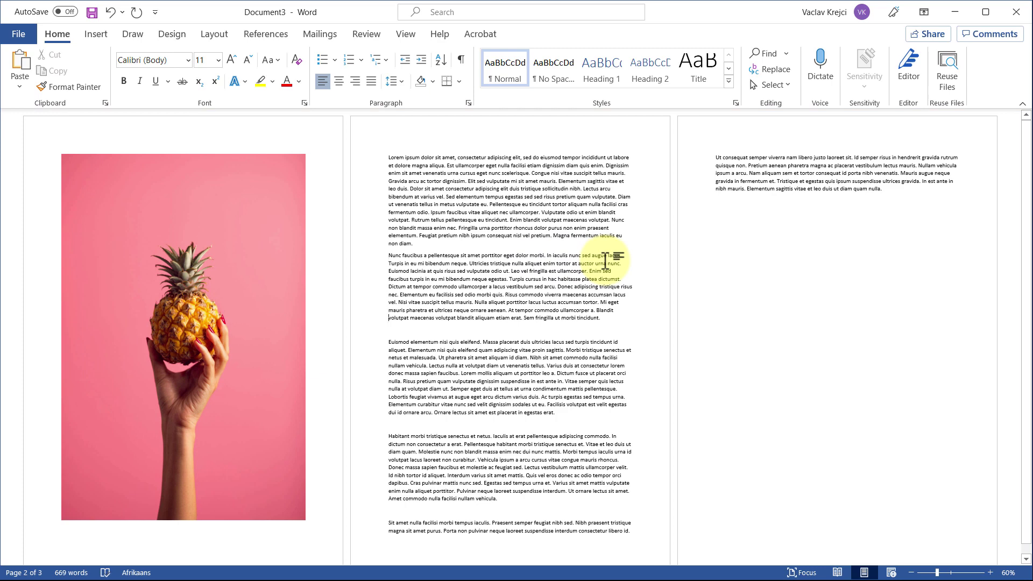
key(Delete)
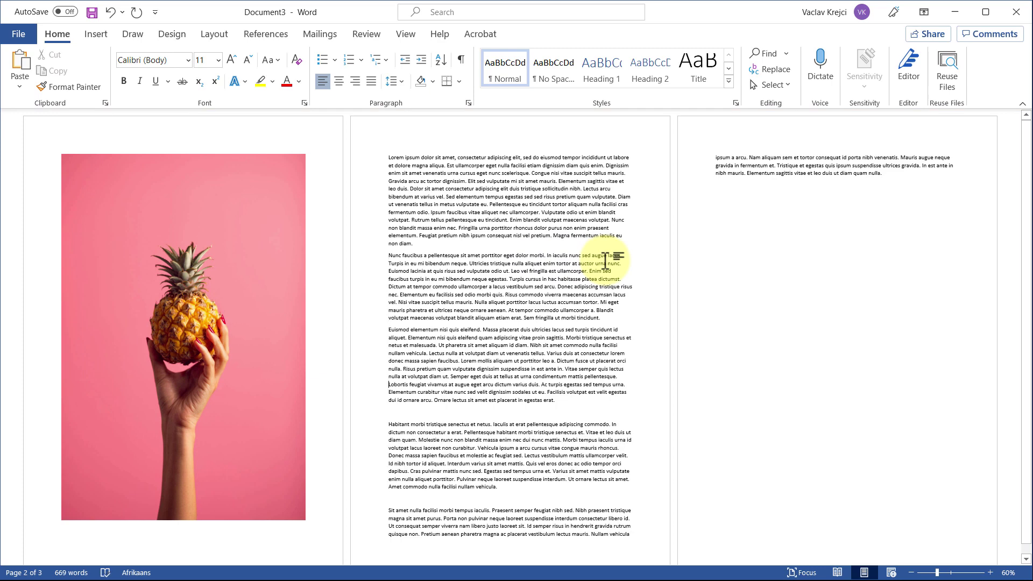
key(Down)
key(Delete)
key(Down)
key(Down)
key(Down)
key(Down)
key(Down)
key(Down)
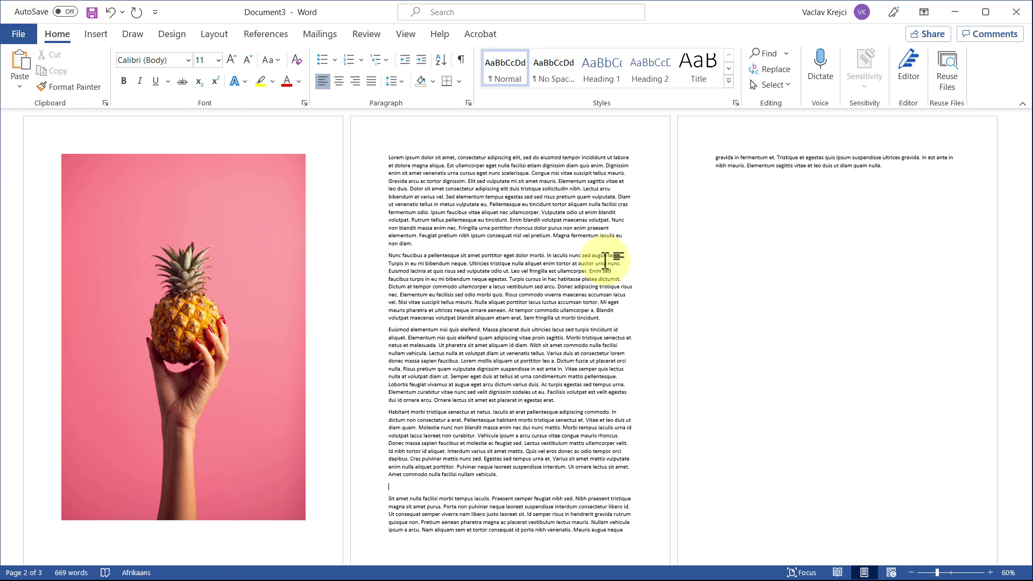
key(Delete)
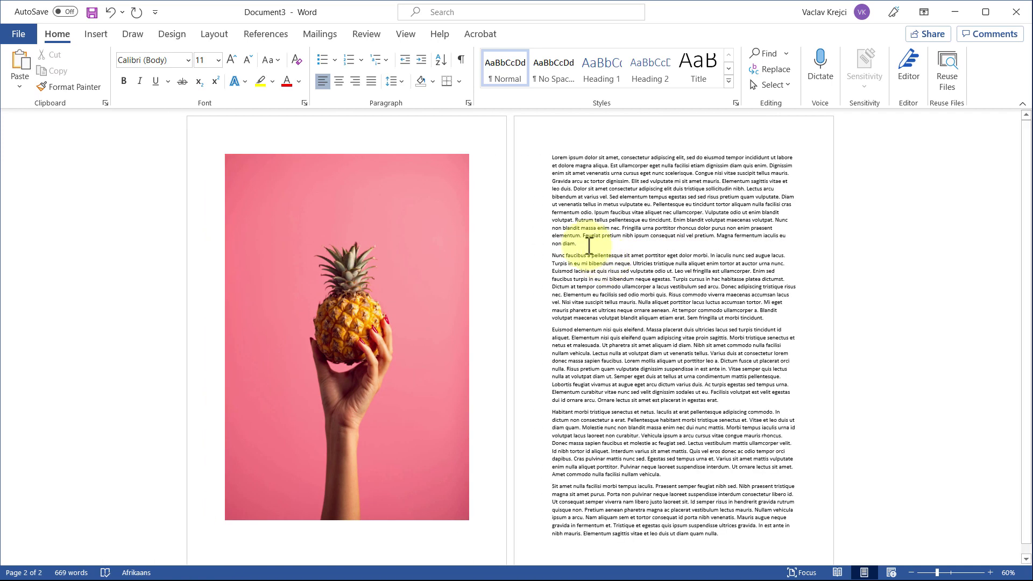
click(333, 236)
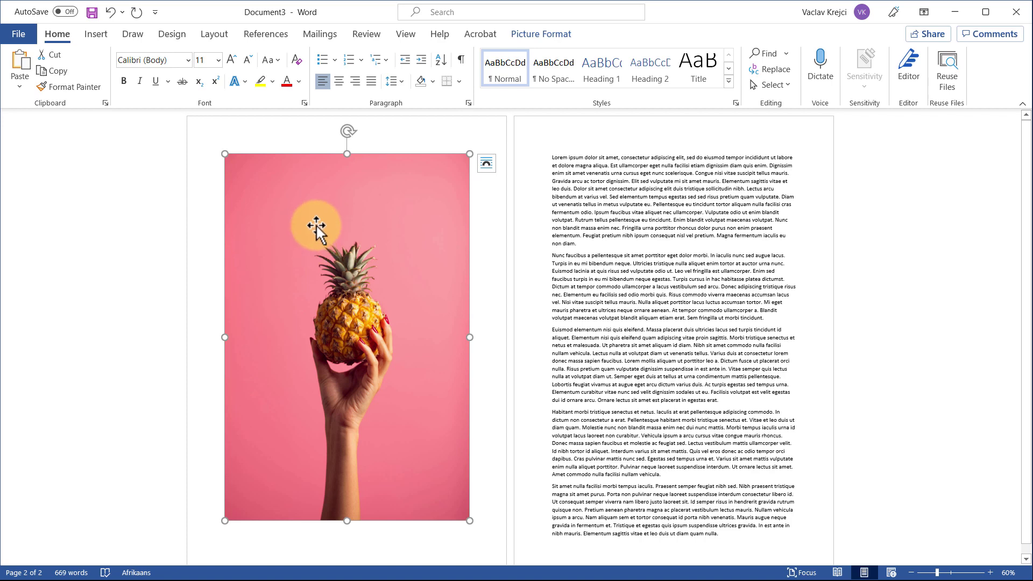
Step: Set the photo's wrapping to Behind Text and paste a duplicate copy of it
right_click(303, 170)
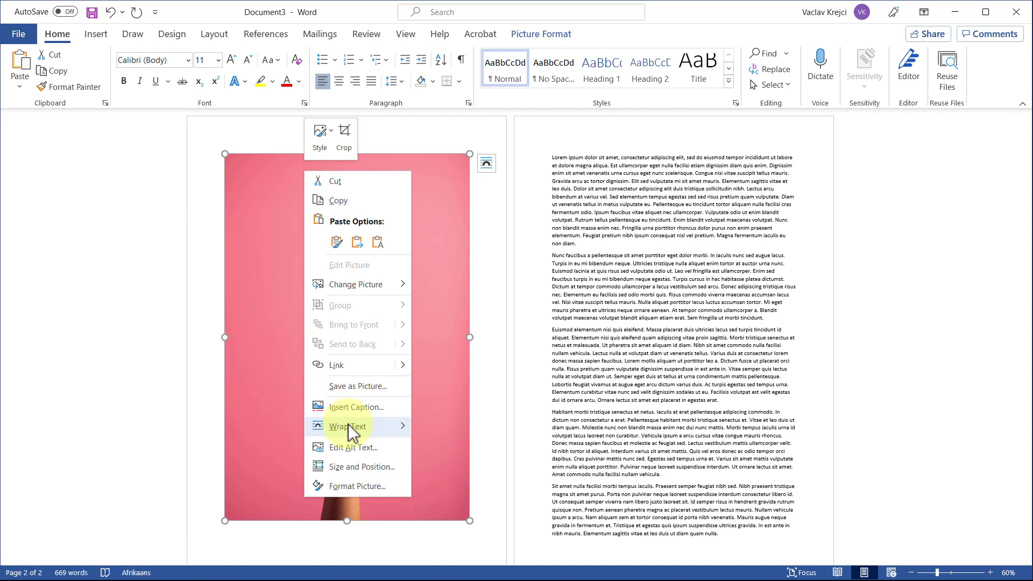
mouse_move(347, 424)
click(455, 526)
click(452, 510)
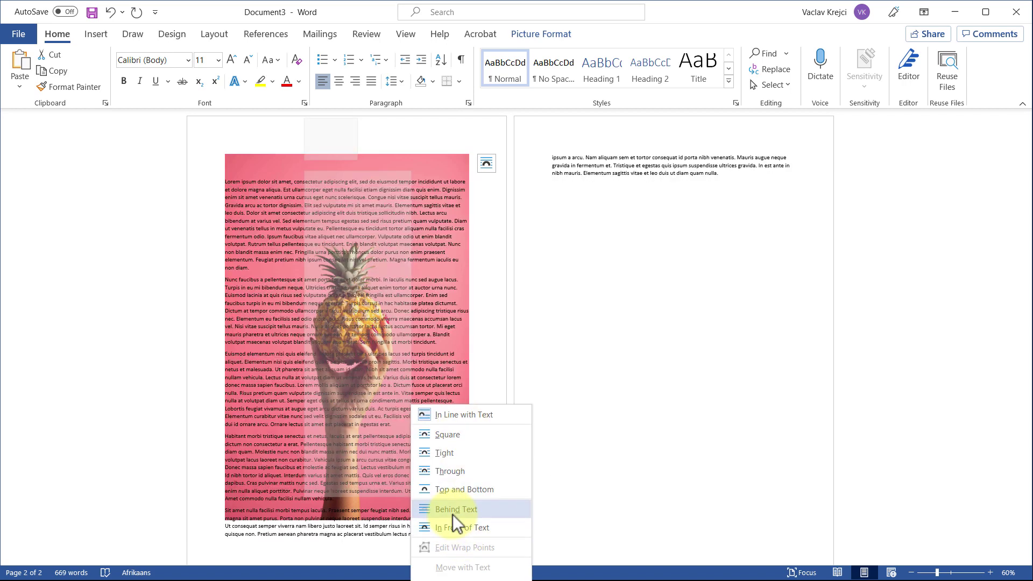
click(311, 153)
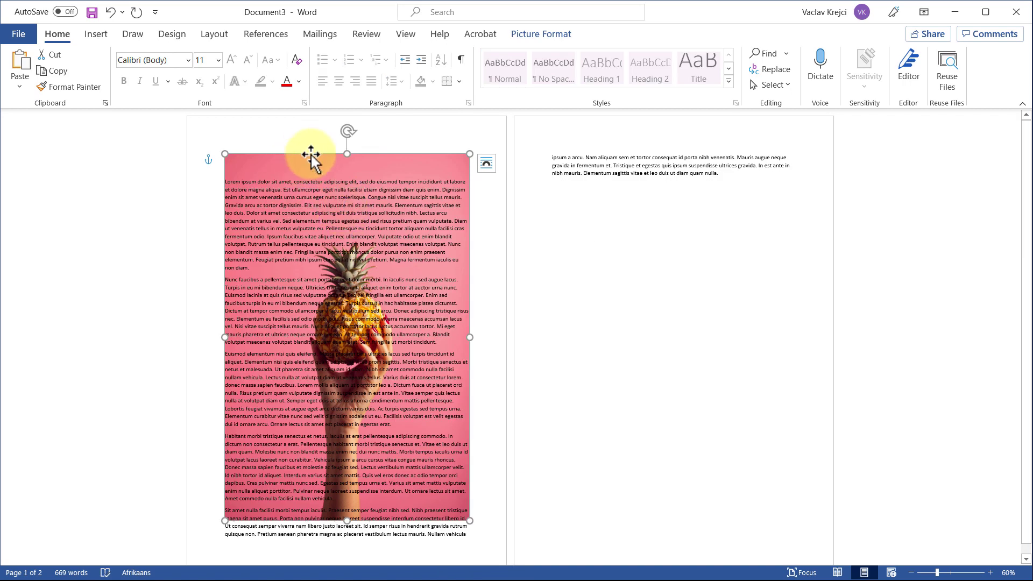
key(ctrl+c)
key(ctrl+v)
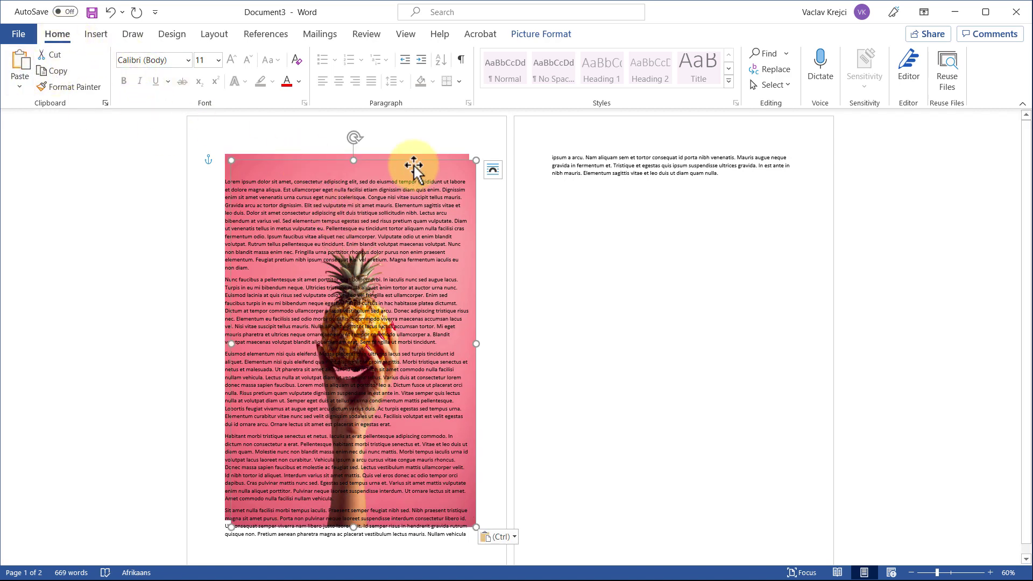
Step: Remove the duplicate photo's pink background, marking the wrist as an area to keep
click(524, 35)
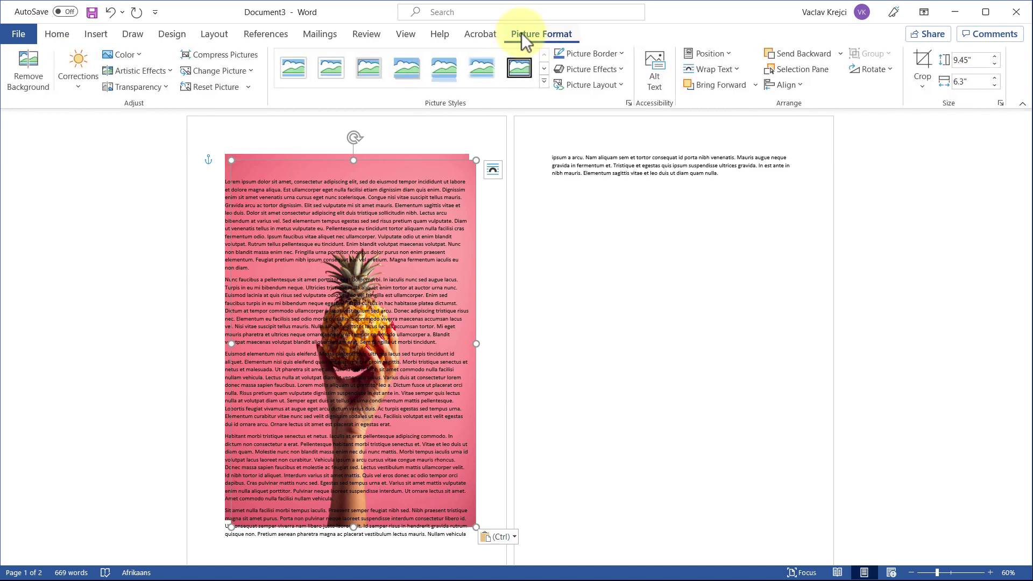
click(26, 67)
drag(340, 323, 385, 355)
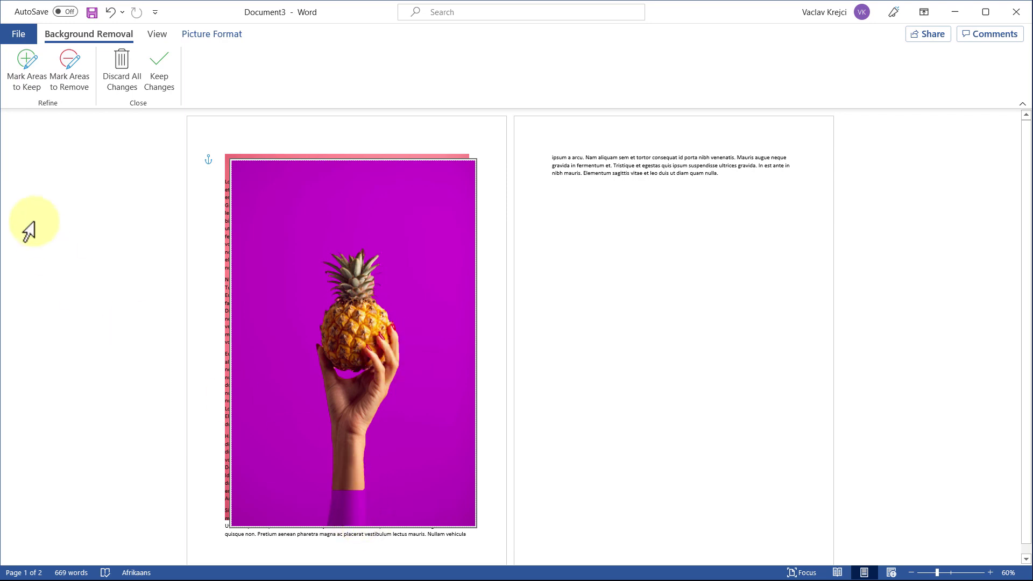
click(20, 95)
mouse_move(351, 525)
mouse_down()
mouse_move(341, 480)
mouse_move(344, 523)
mouse_move(355, 483)
mouse_up()
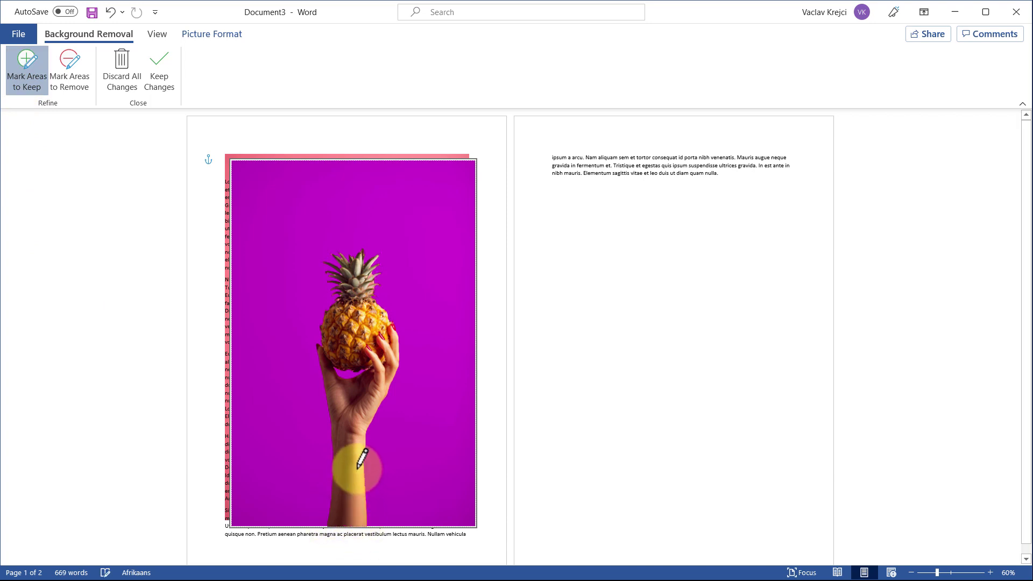
click(156, 77)
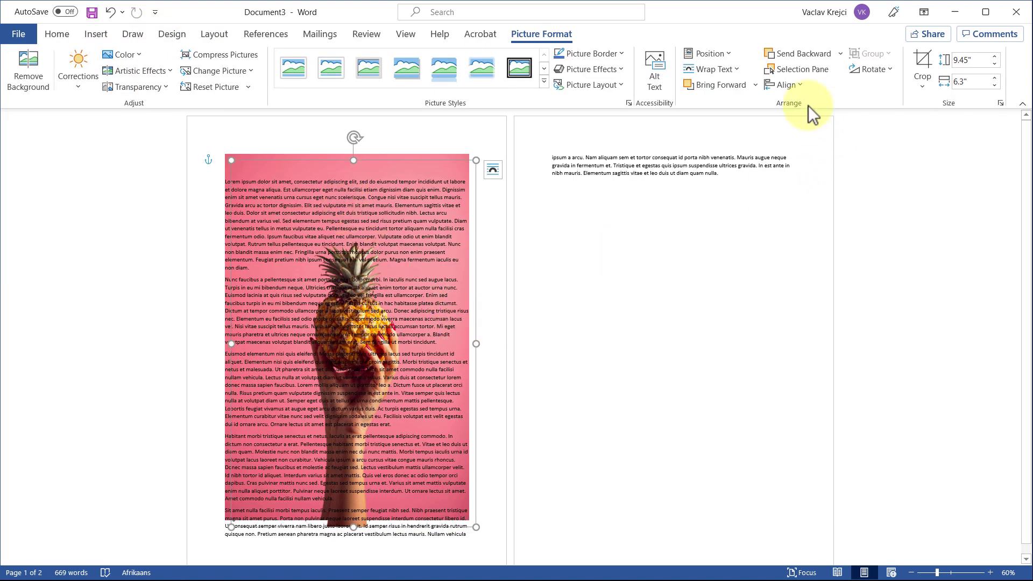
Step: In the Selection Pane, hide Picture 2 (the pink photo) and select cut-out Picture 3
click(783, 84)
click(54, 33)
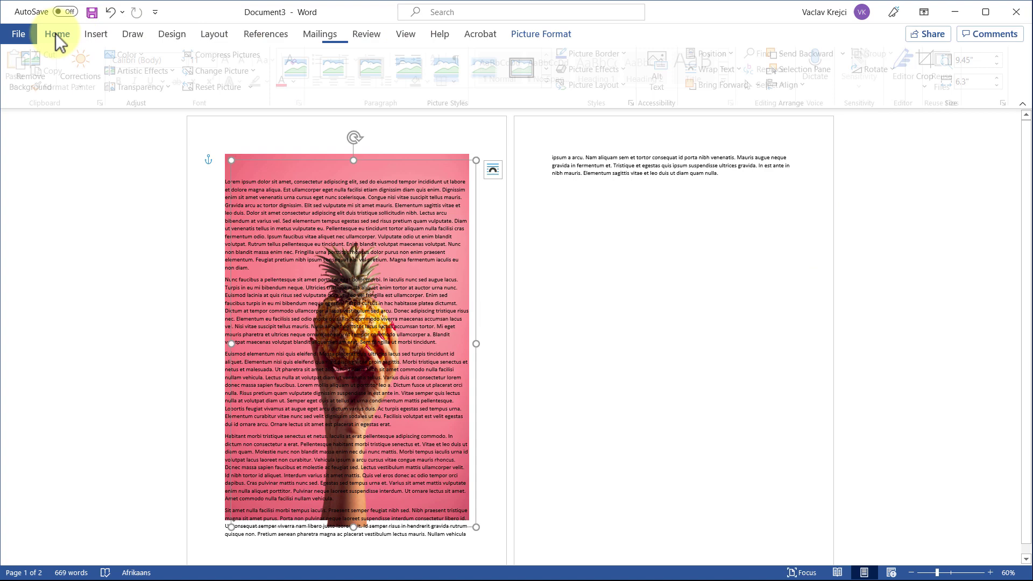
click(766, 85)
click(779, 161)
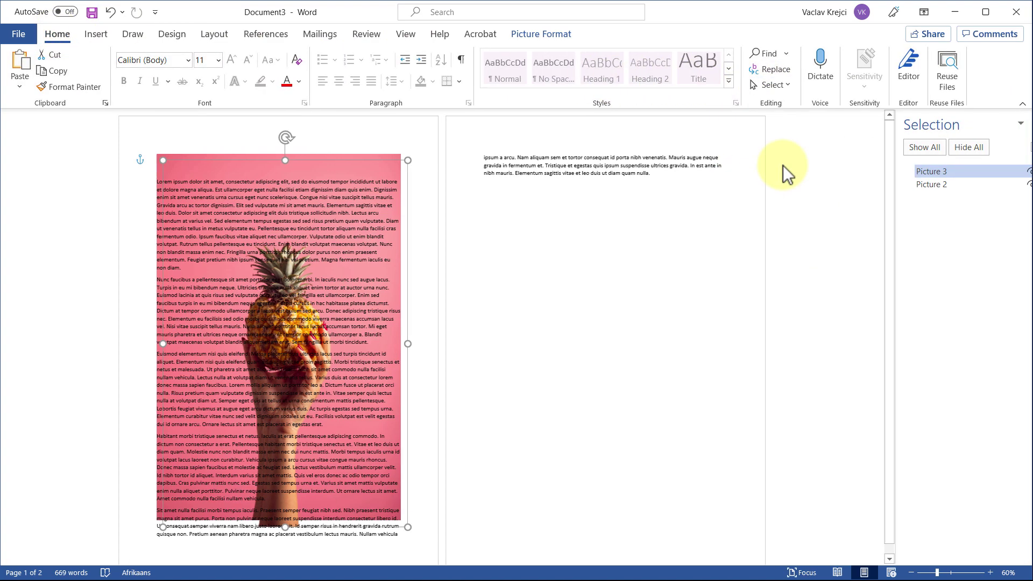
click(1000, 185)
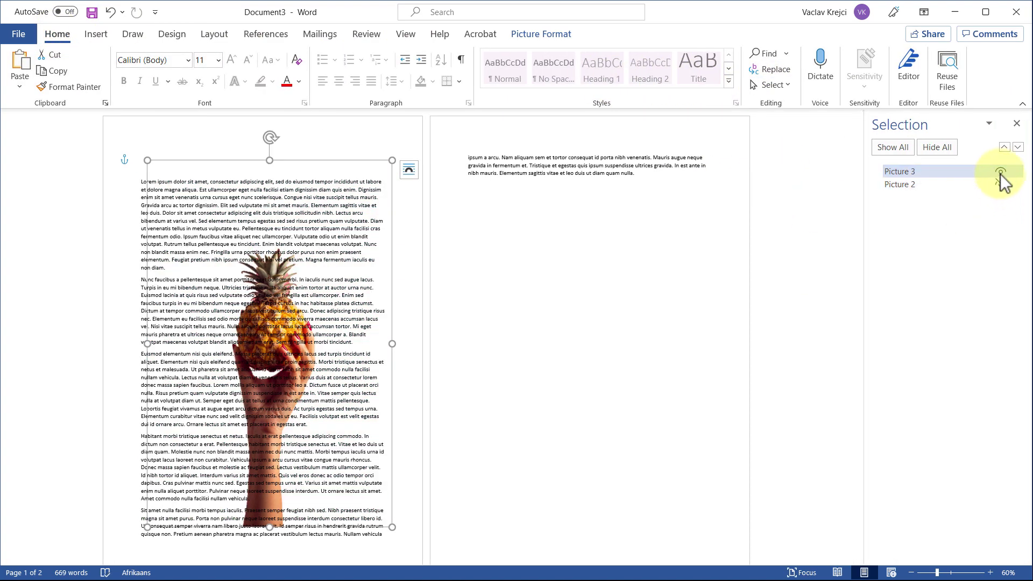
click(1000, 172)
click(999, 171)
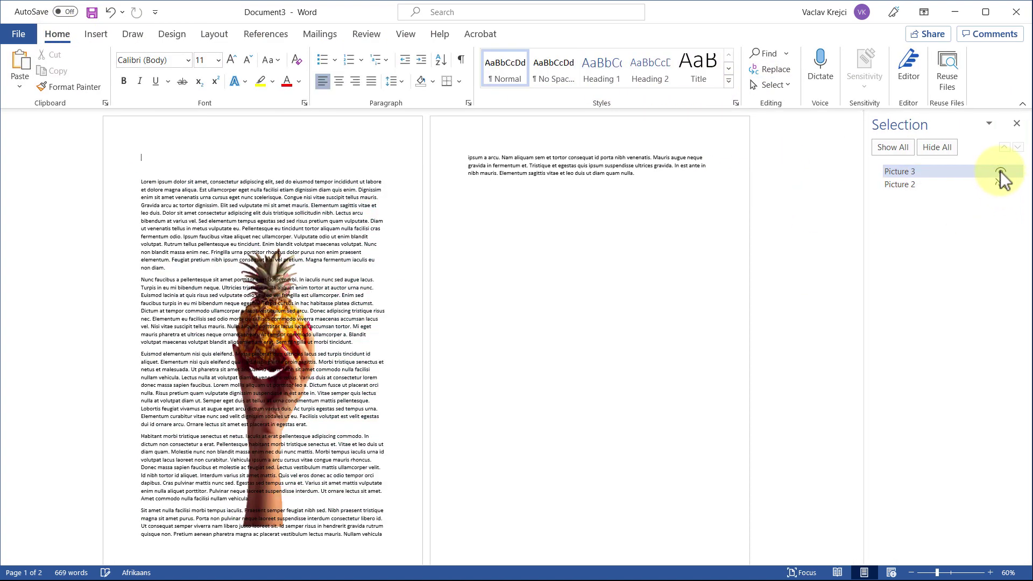
click(908, 172)
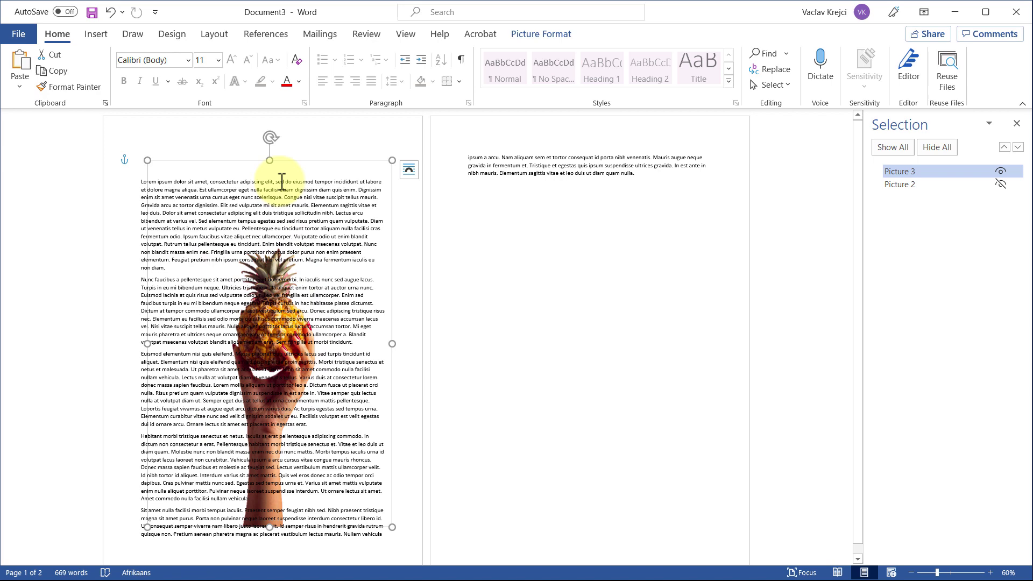
Step: Set the cut-out picture to Tight wrapping and drag it up and to the left
right_click(269, 160)
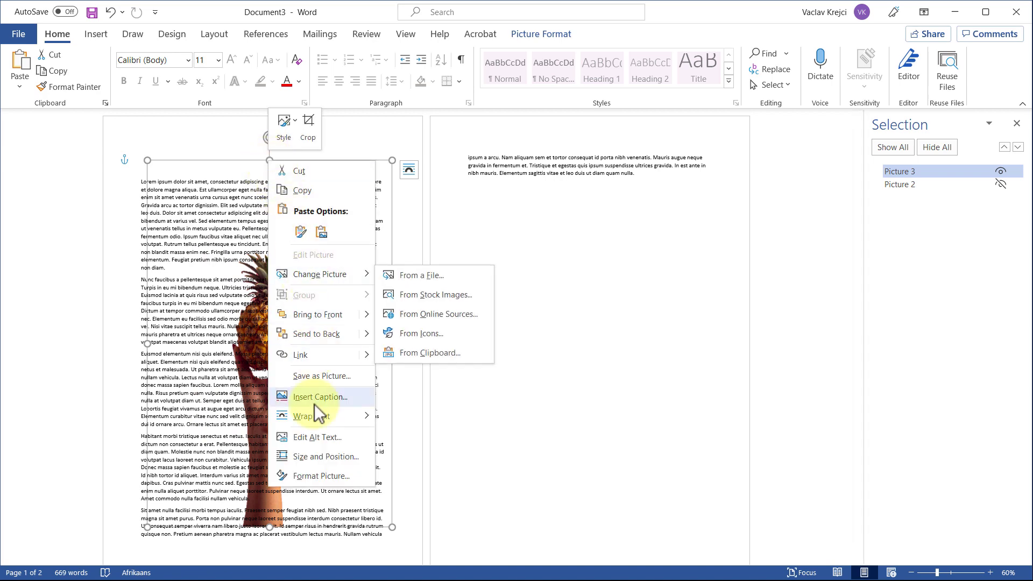
click(414, 452)
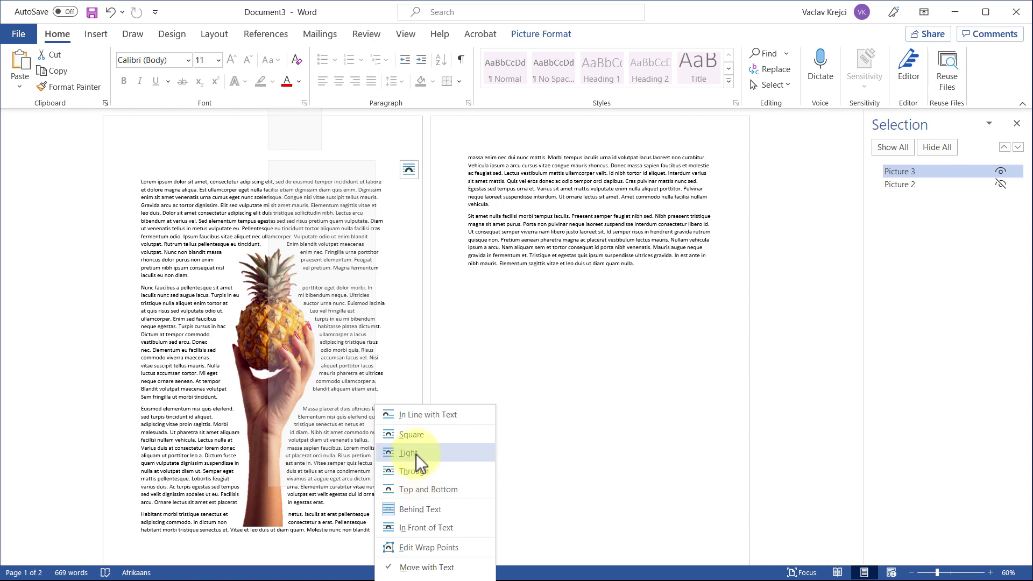
click(415, 454)
drag(331, 352, 262, 262)
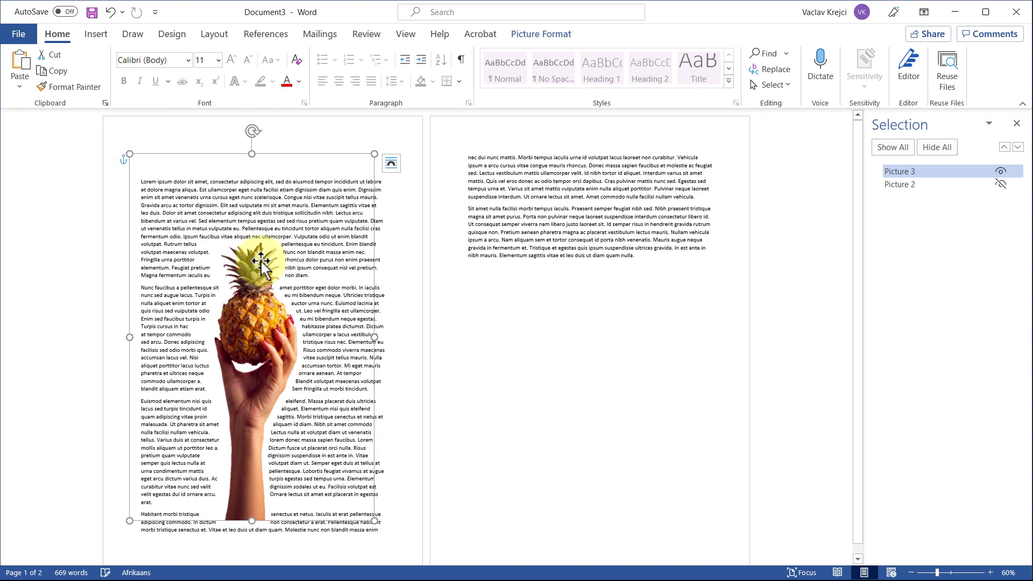
Step: Uncheck Move object with text and fix the cut-out 0.98" below the page
right_click(262, 262)
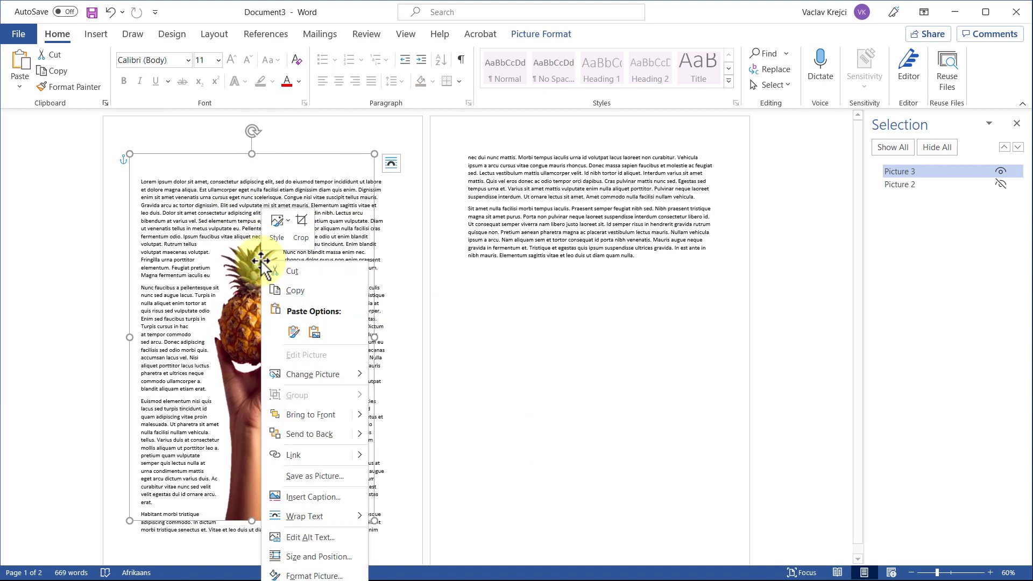
click(321, 557)
click(383, 153)
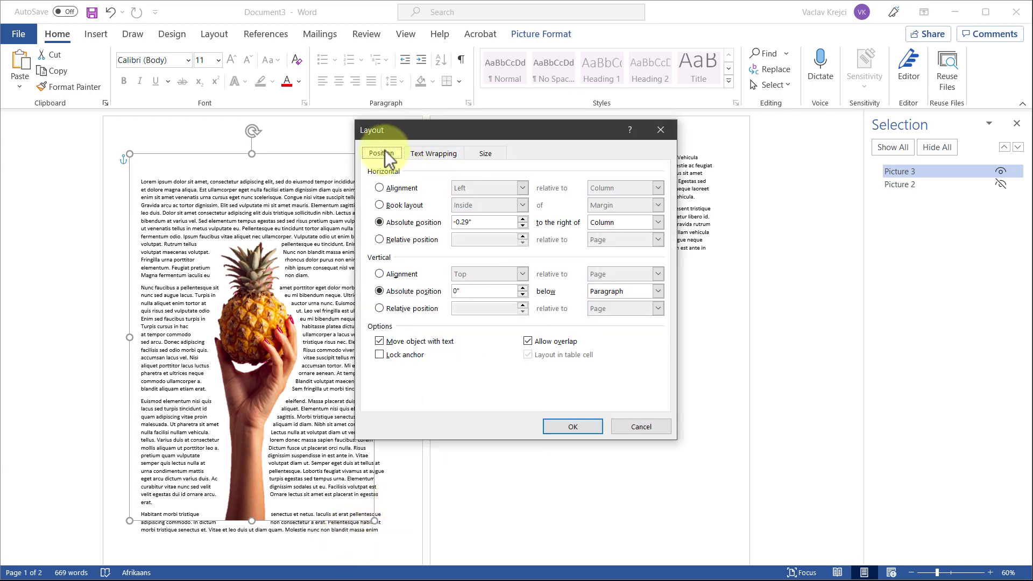
click(402, 342)
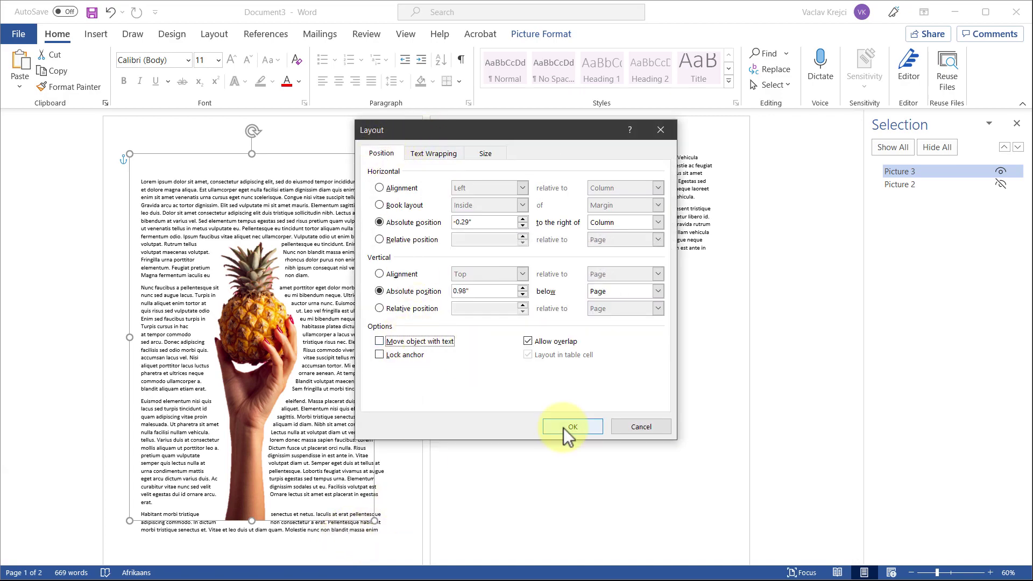
click(563, 427)
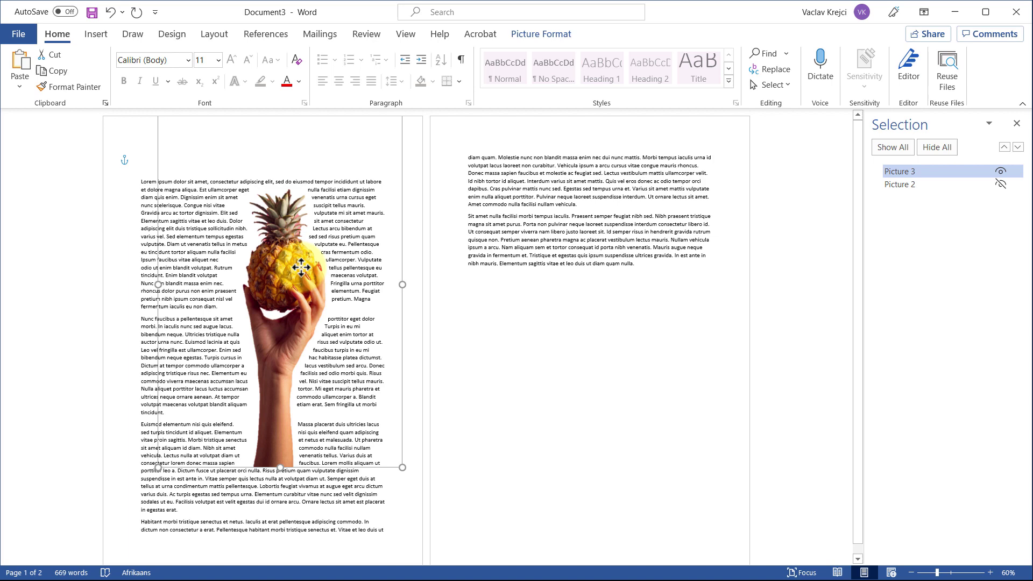
Step: Justify all the Lorem Ipsum text, then select the cut-out and pink background pictures together
click(527, 256)
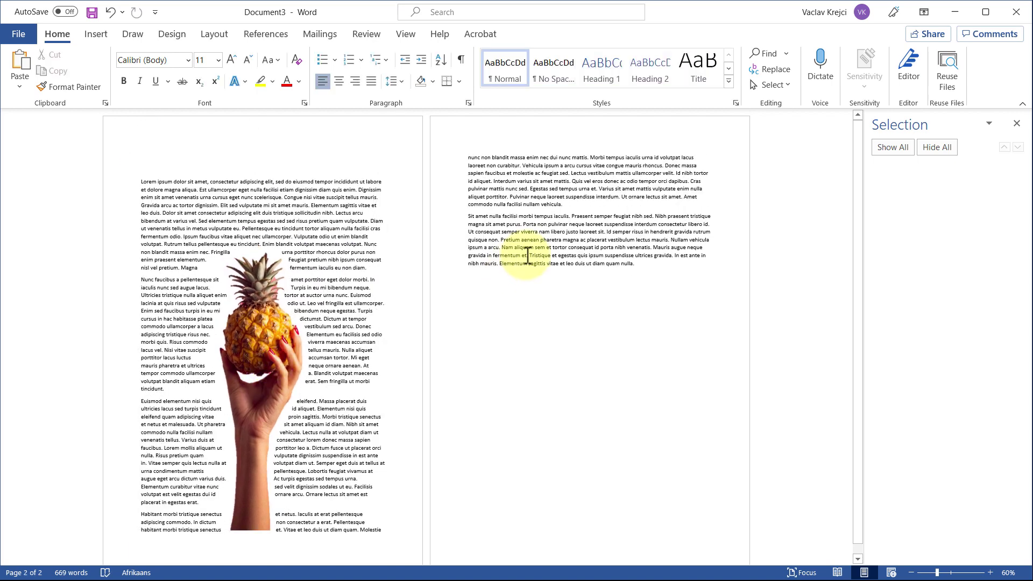
key(ctrl+a)
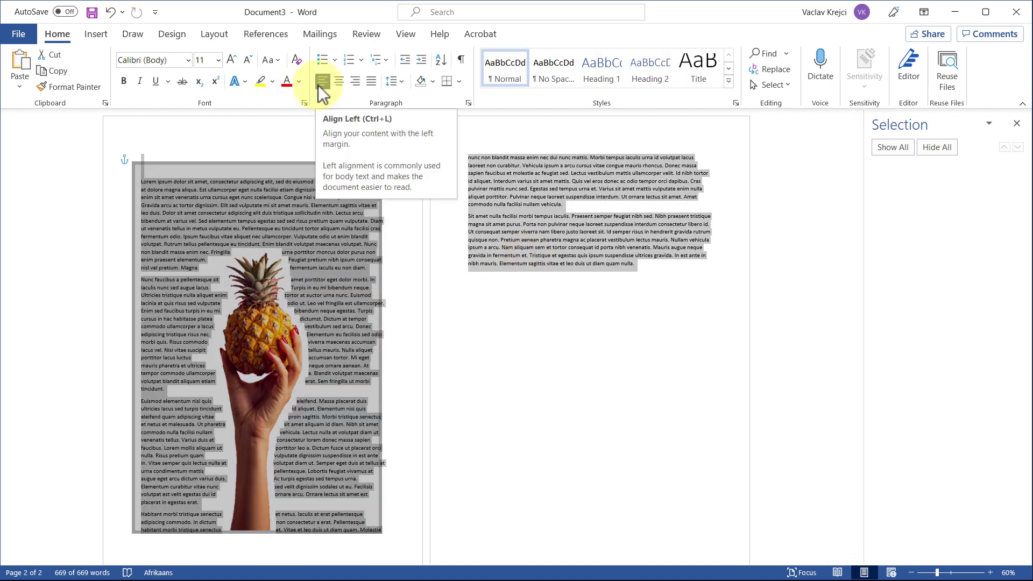
click(372, 82)
click(834, 152)
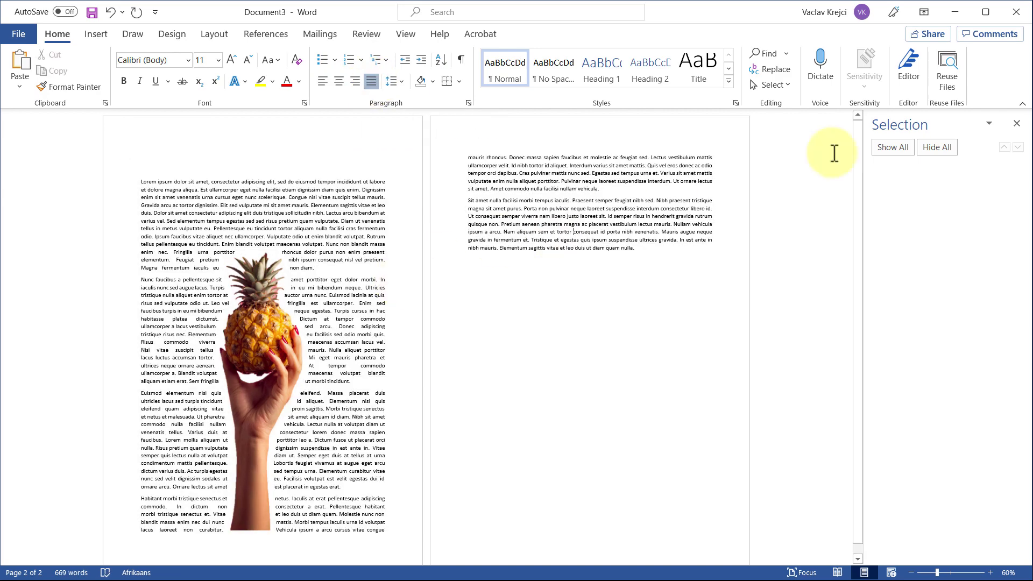
click(271, 305)
ctrl+click(888, 186)
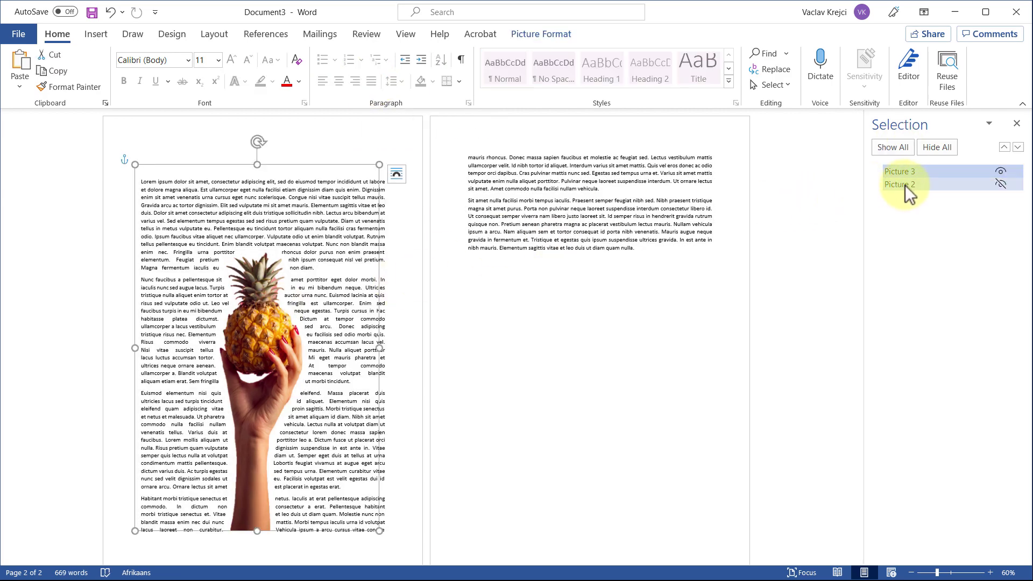
Step: Show the pink background picture again and nudge the cut-out hand slightly right and down
click(999, 184)
click(909, 171)
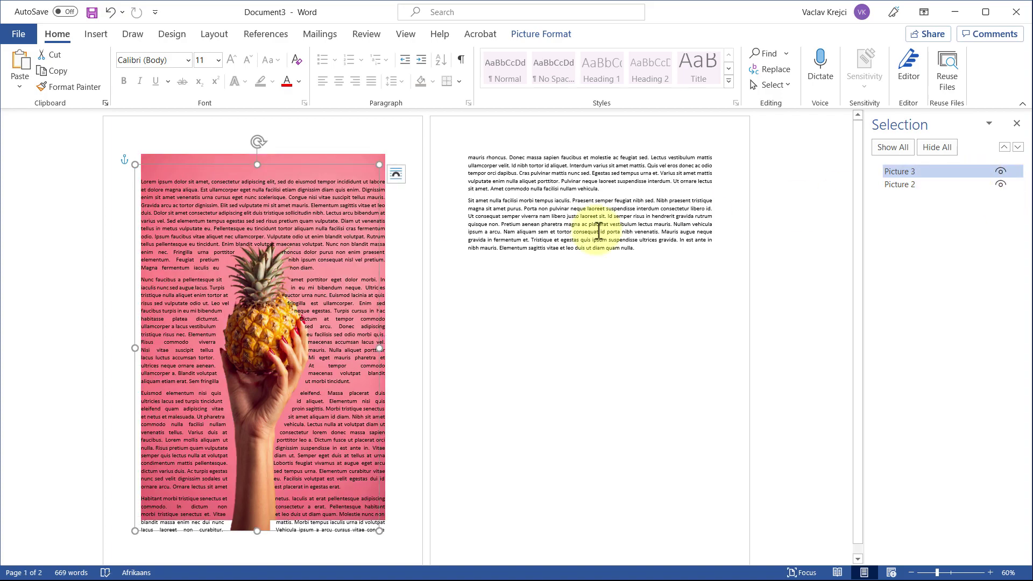
mouse_move(255, 342)
mouse_down()
mouse_move(288, 349)
mouse_move(265, 352)
mouse_move(256, 347)
mouse_move(287, 346)
mouse_move(263, 340)
mouse_up()
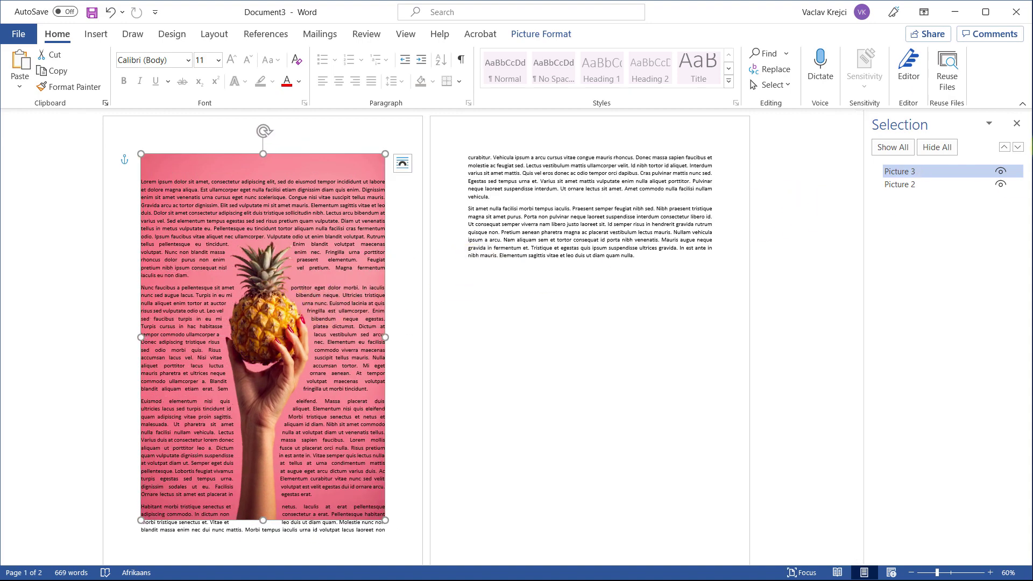
Step: Move both photos to the page's top-left corner and enlarge them to fill the whole page
ctrl+click(908, 186)
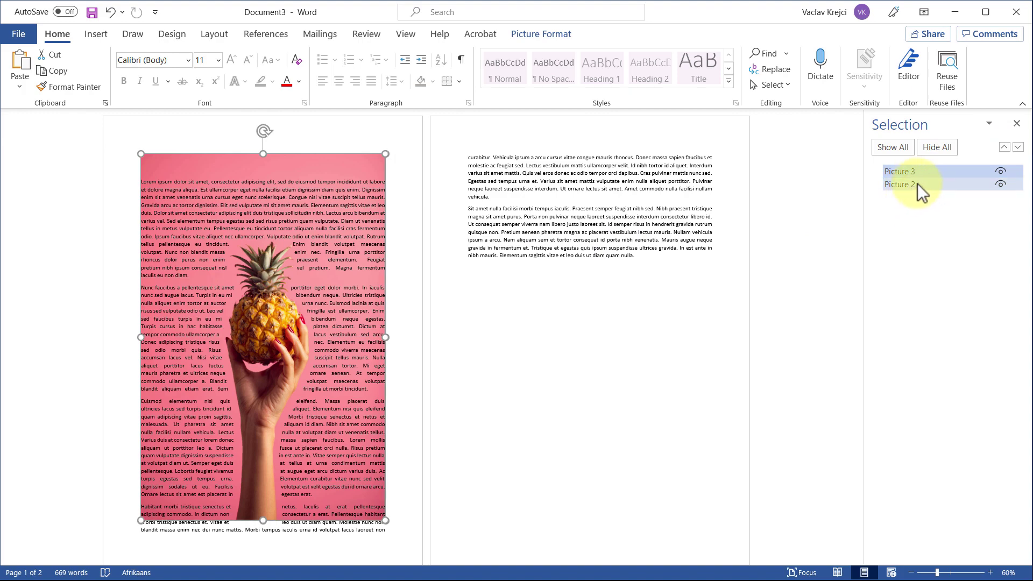
drag(224, 166, 176, 117)
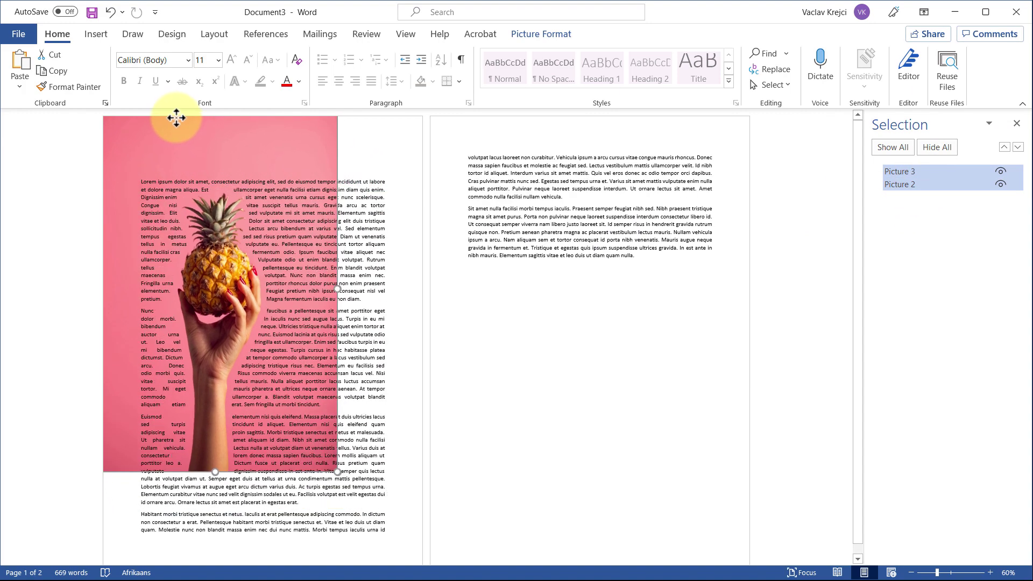
drag(337, 470, 392, 461)
mouse_move(266, 331)
mouse_down()
mouse_move(215, 290)
mouse_move(236, 280)
mouse_move(260, 316)
mouse_move(242, 231)
mouse_move(232, 242)
mouse_move(259, 253)
mouse_move(266, 318)
mouse_move(253, 243)
mouse_move(266, 328)
mouse_up()
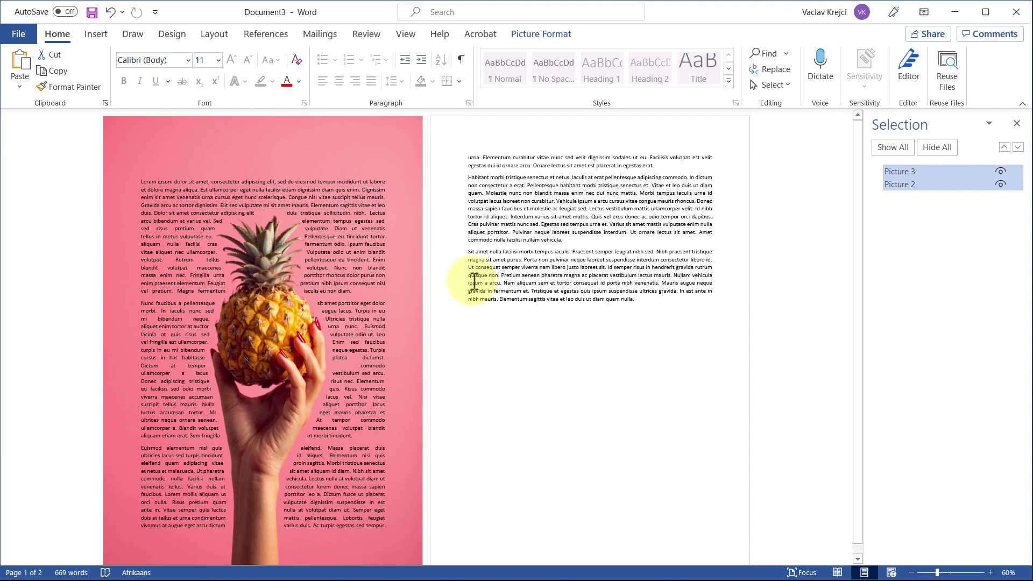
Step: Toggle the cut-out pineapple picture's visibility to compare the wrapped text with and without it
click(623, 226)
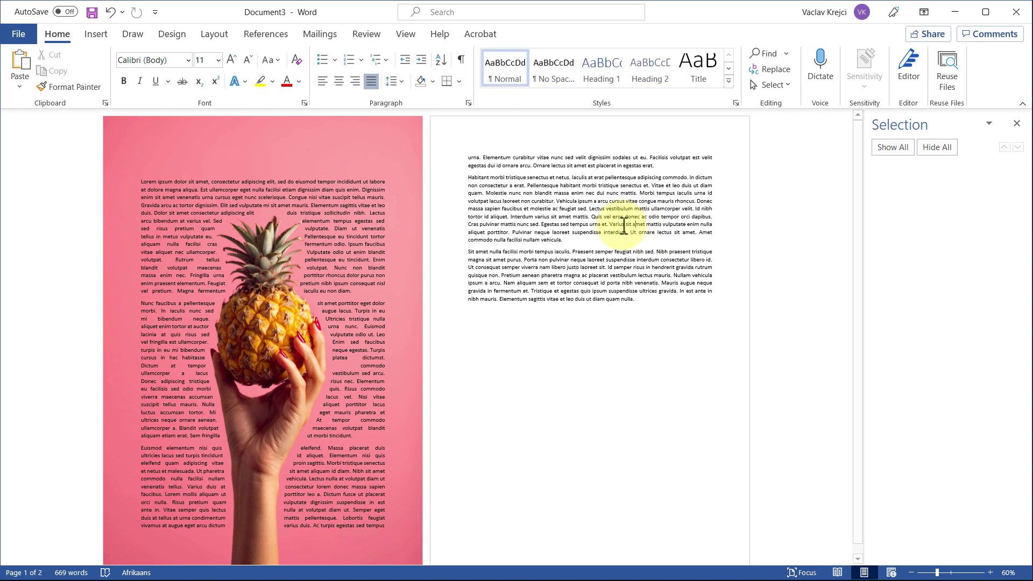
click(310, 241)
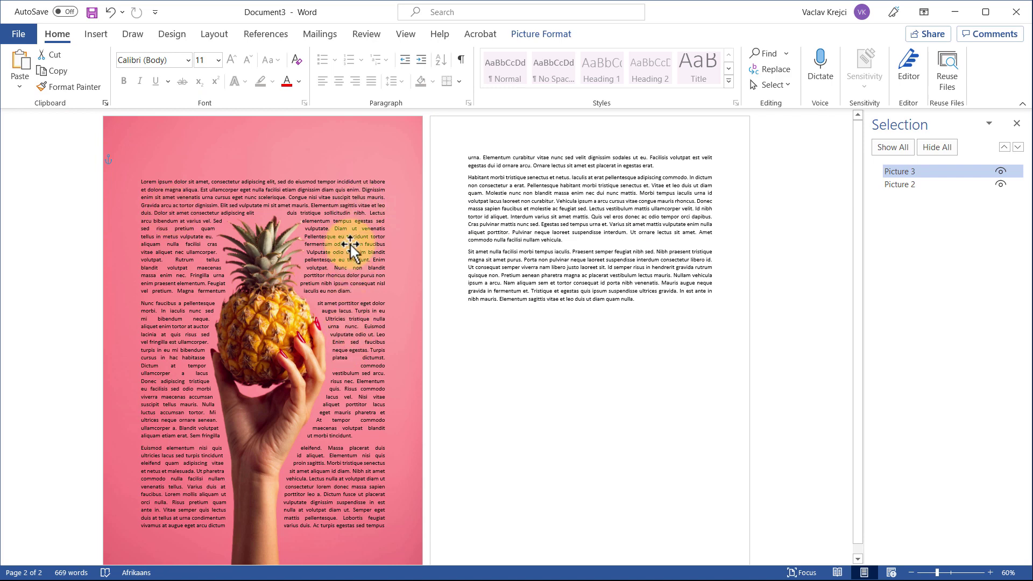
click(522, 242)
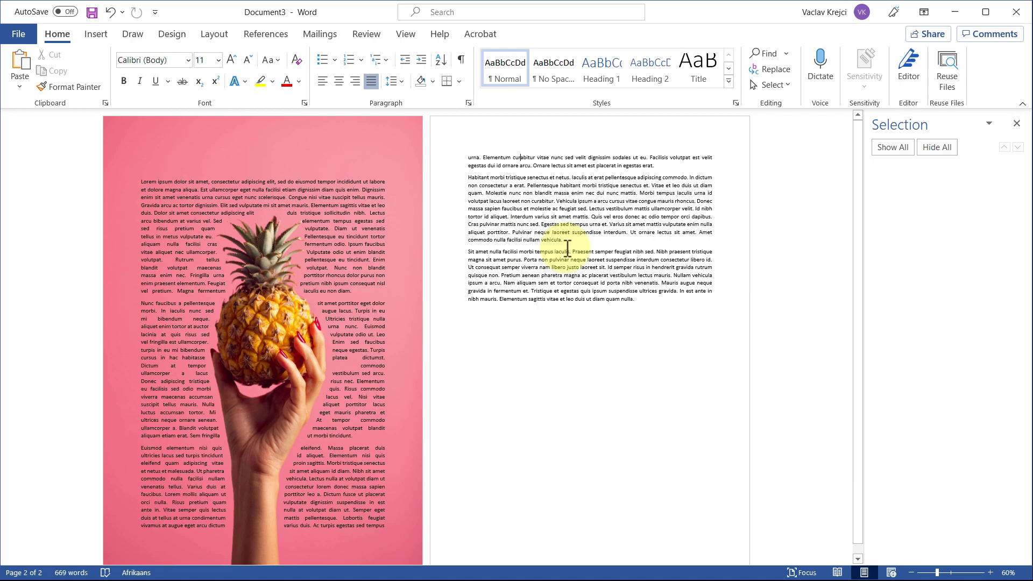
click(277, 279)
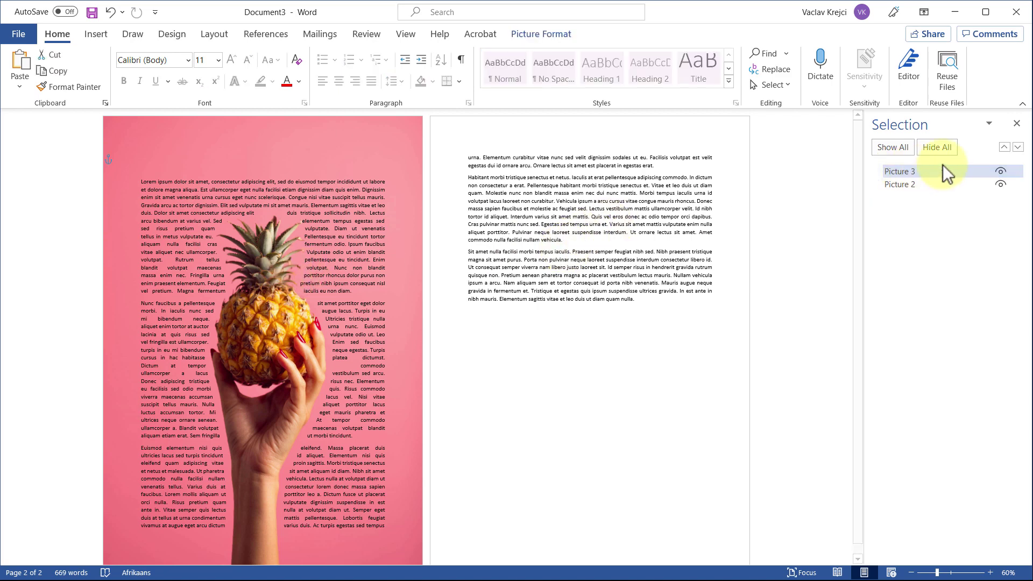
click(1001, 172)
drag(163, 228, 201, 310)
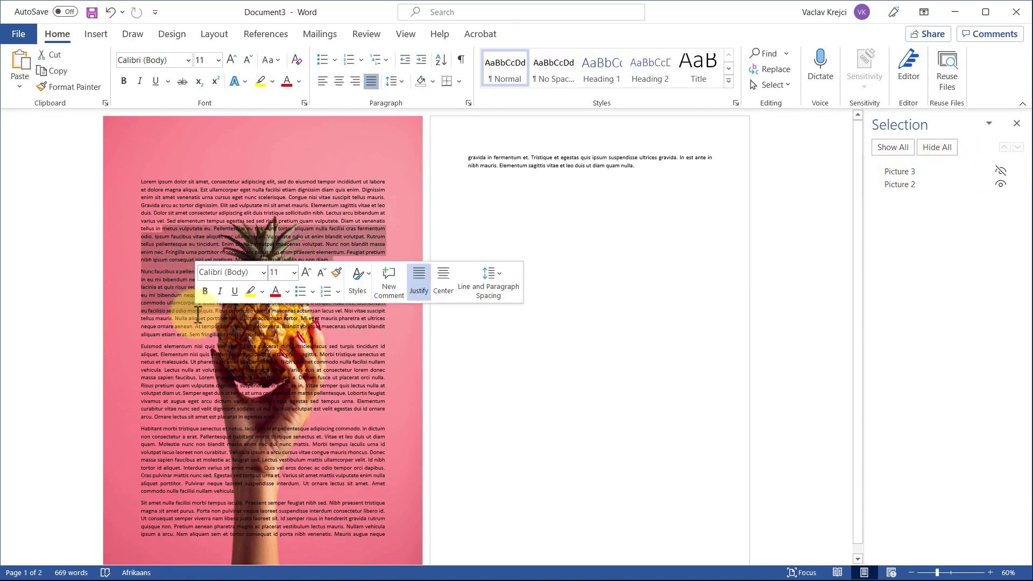
click(1000, 171)
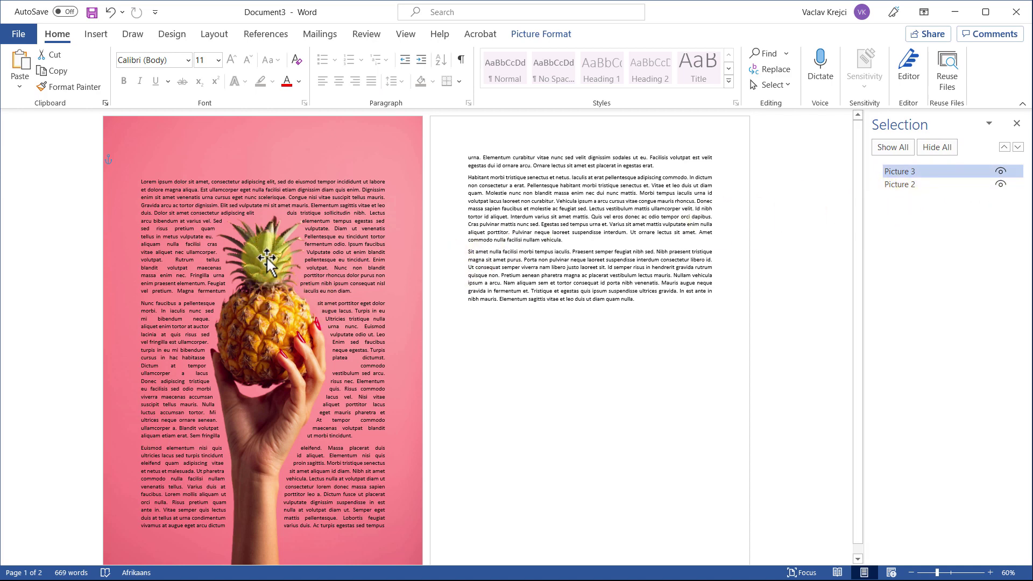
Step: Hide the pink background photo and set the cut-out pineapple's crop width to 3.5"
click(1000, 185)
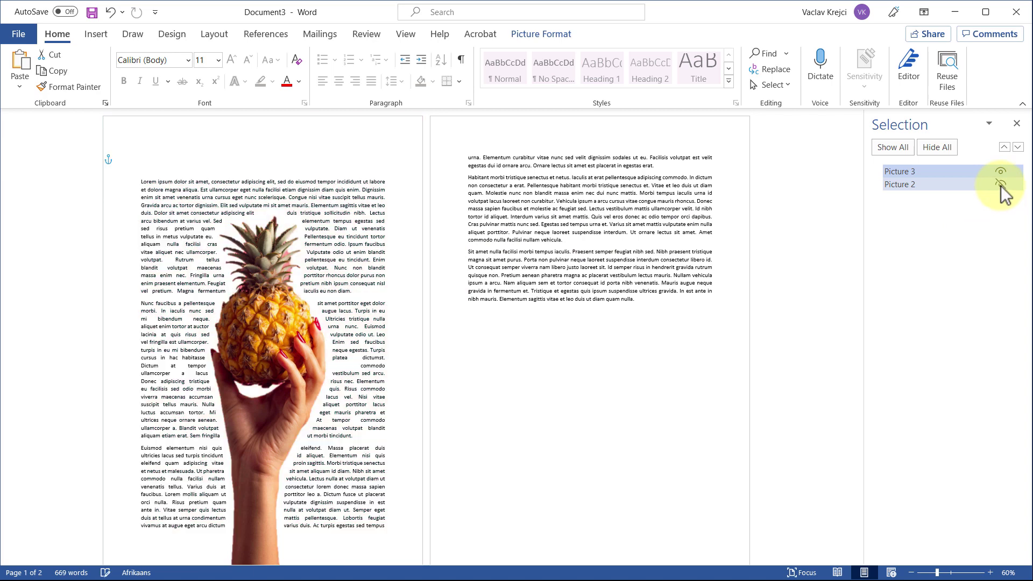
double_click(922, 172)
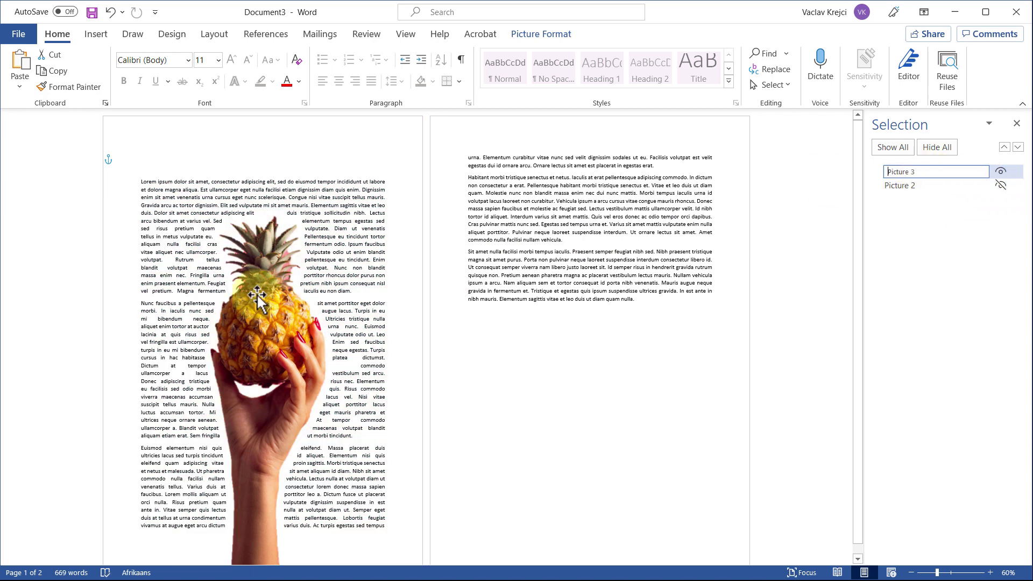
right_click(263, 250)
click(323, 557)
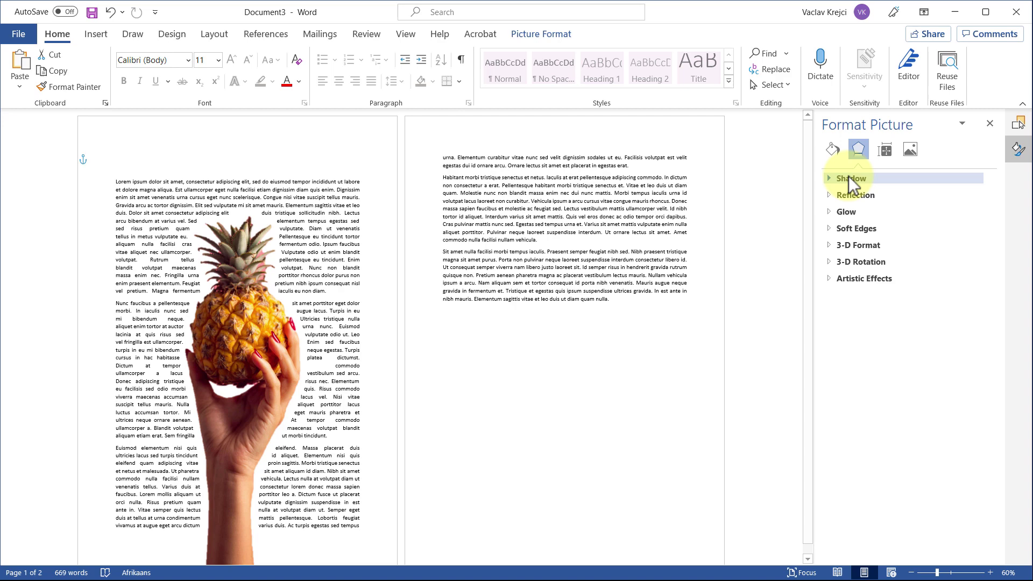
click(909, 151)
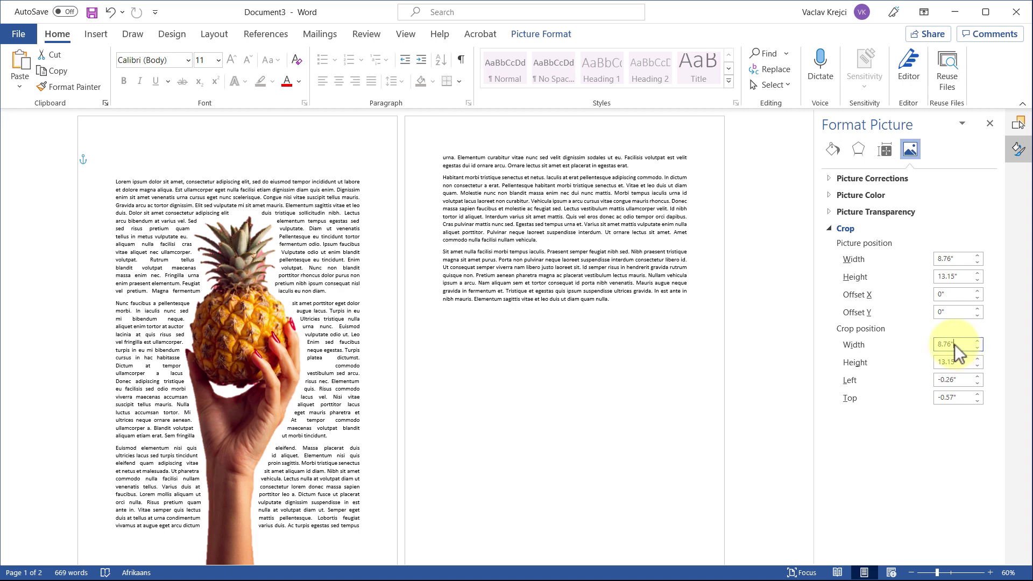
drag(953, 343, 910, 346)
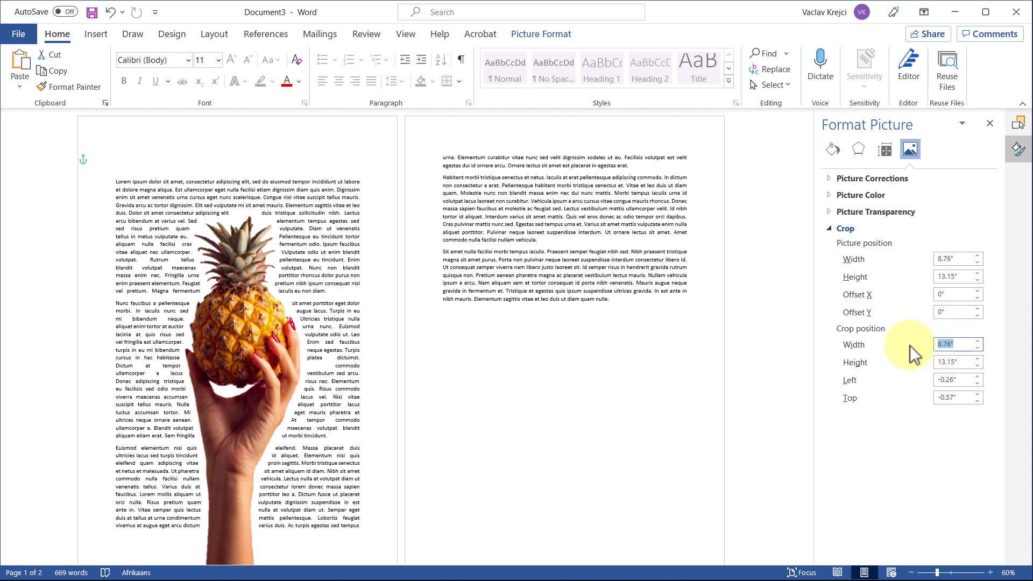
text(3.5)
key(Return)
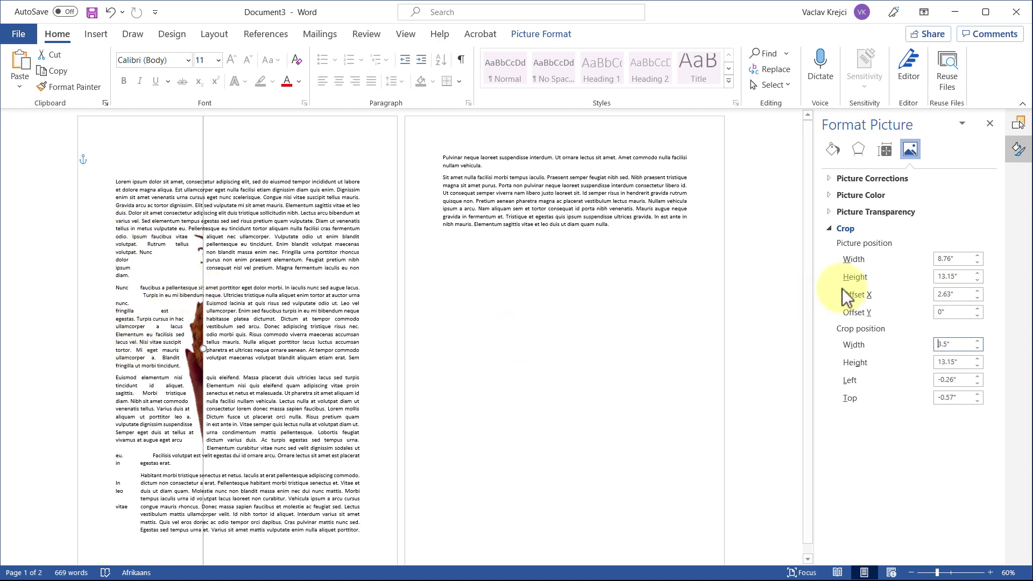
Step: Set the crop's horizontal offset to 0" and show the pink background photo again
drag(963, 296, 910, 304)
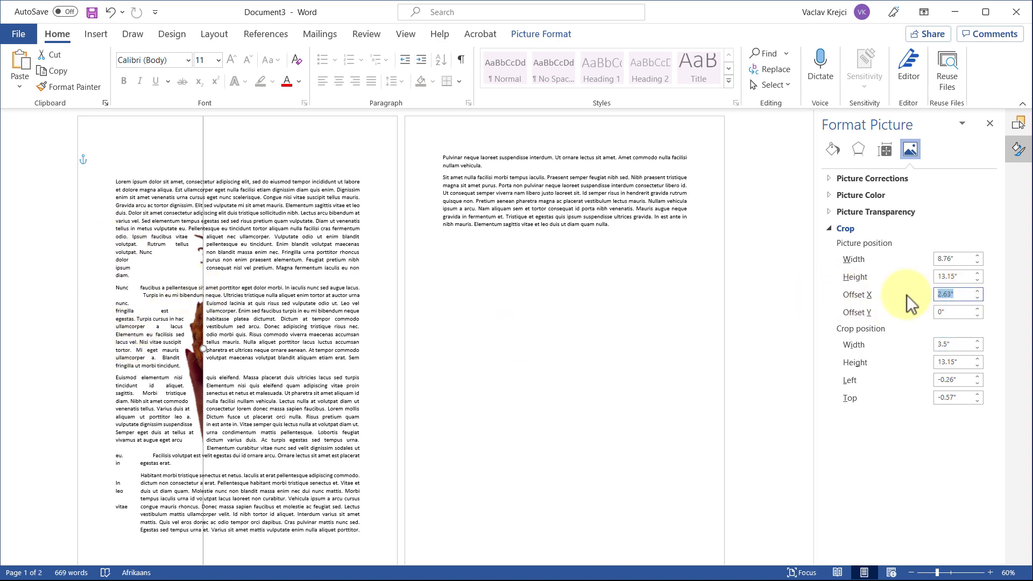
text(0)
key(Return)
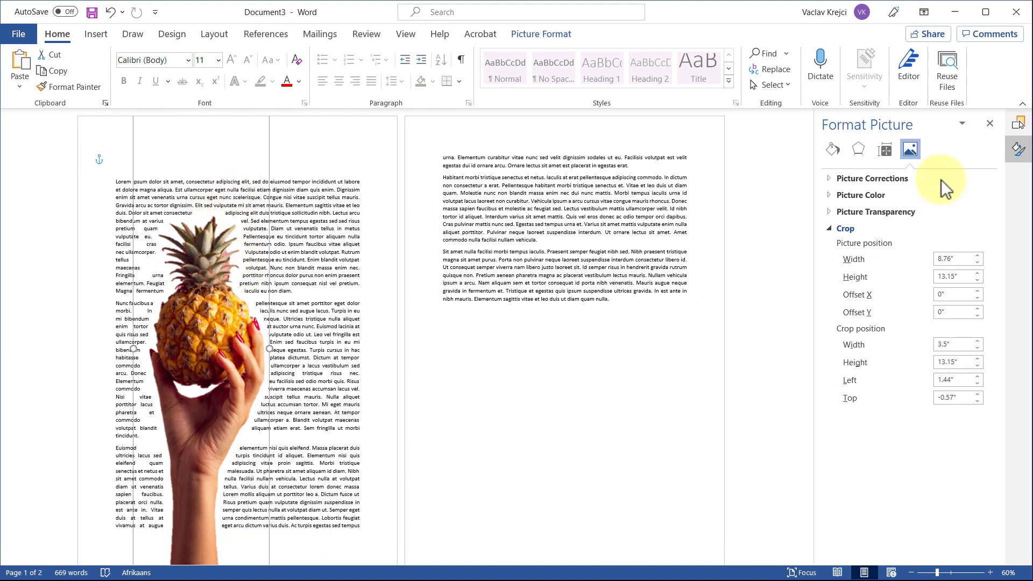
key(alt+F10)
click(906, 185)
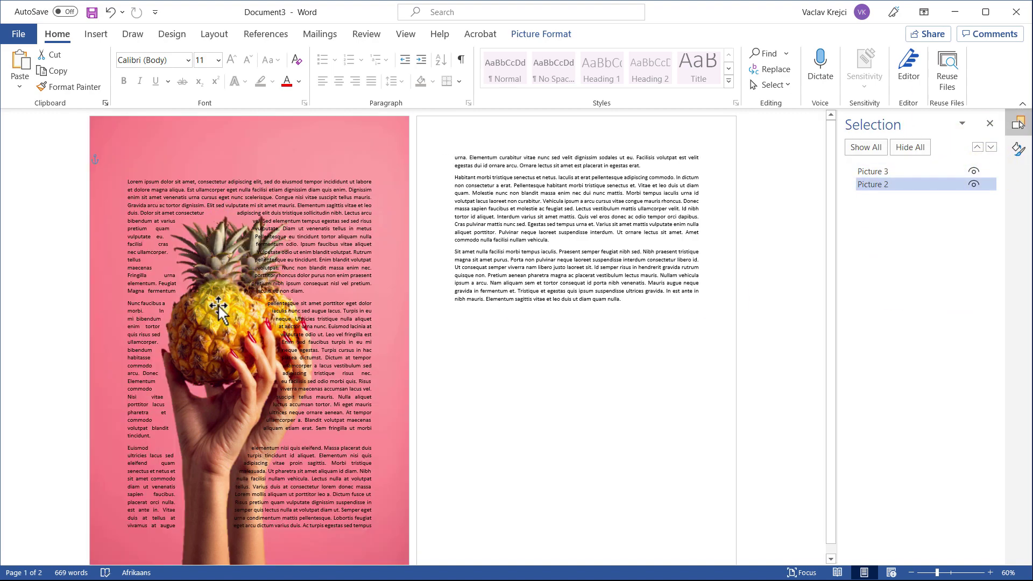
Step: Drag the cropped cut-out right to line up with the background pineapple and check the wrapped text
drag(215, 295, 255, 307)
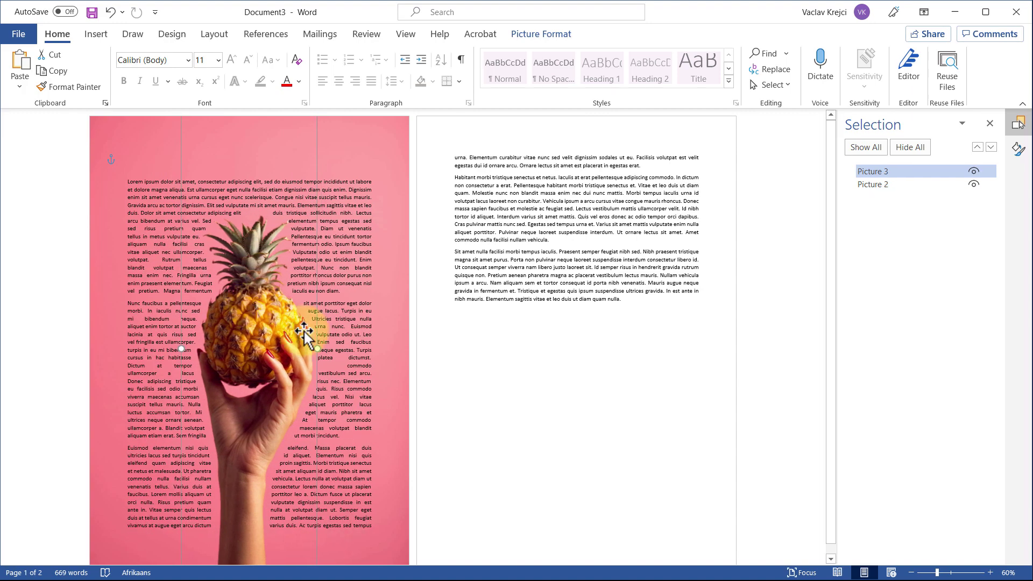
drag(352, 231, 153, 368)
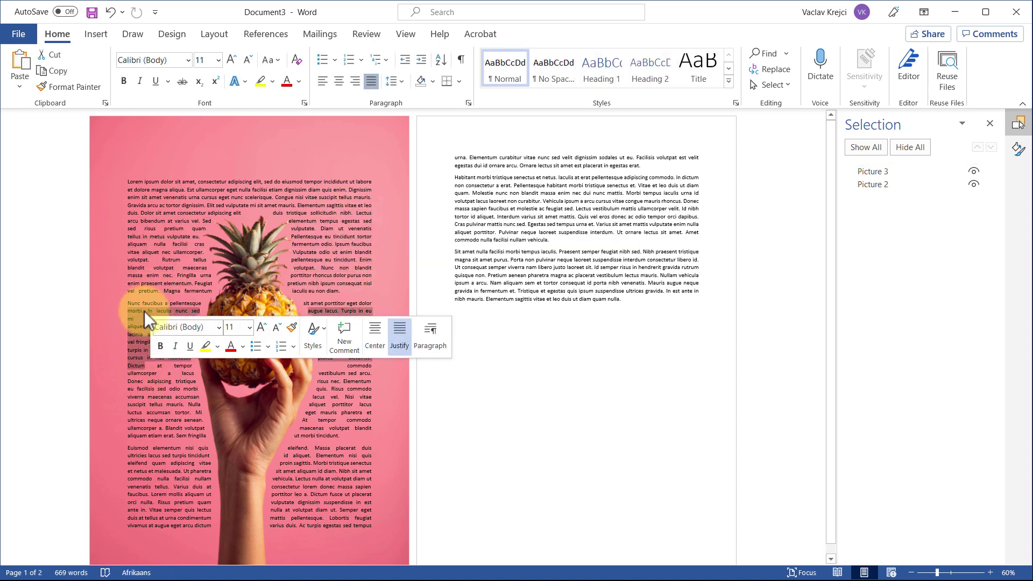
click(155, 388)
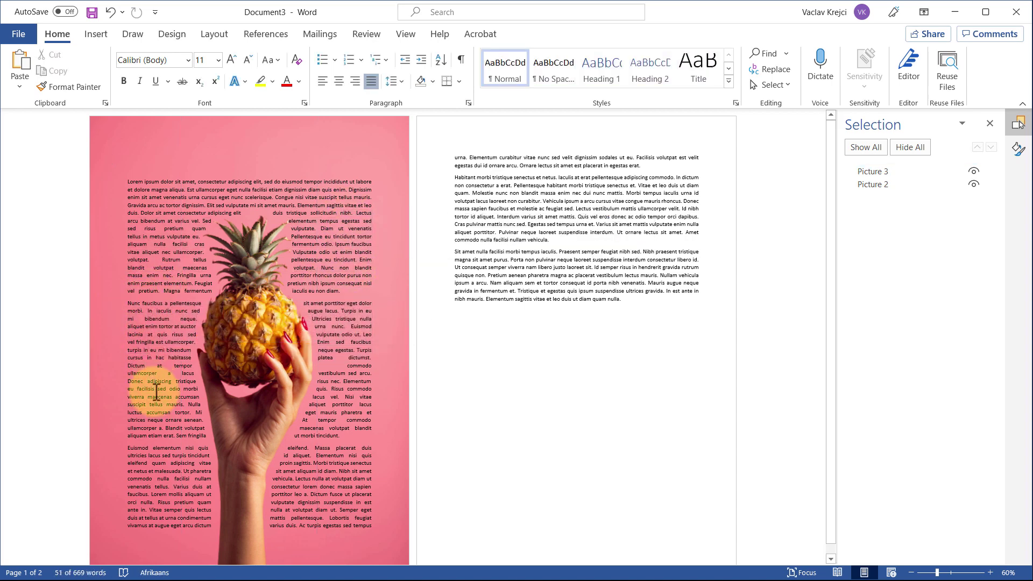
click(248, 305)
click(346, 323)
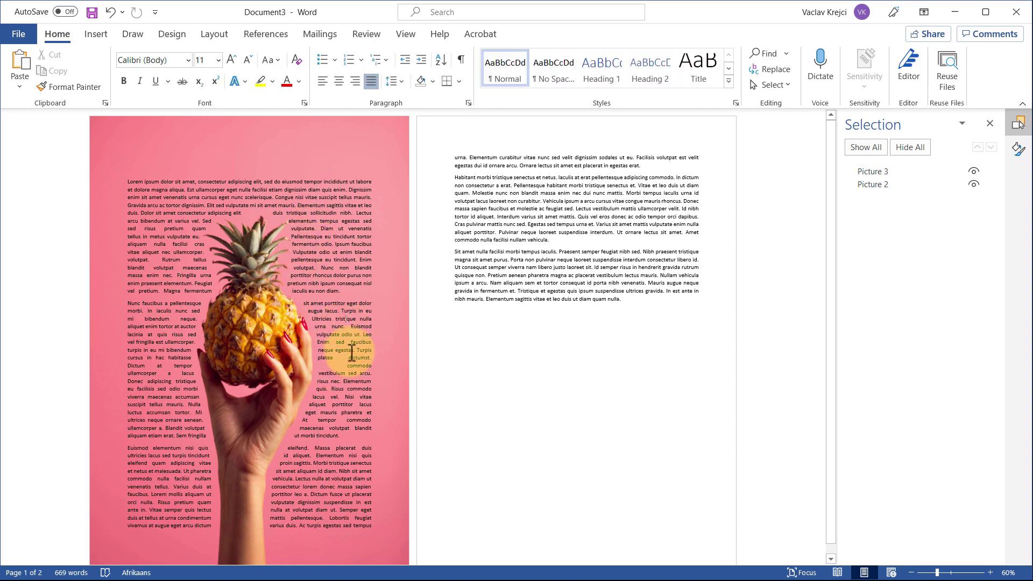
click(351, 366)
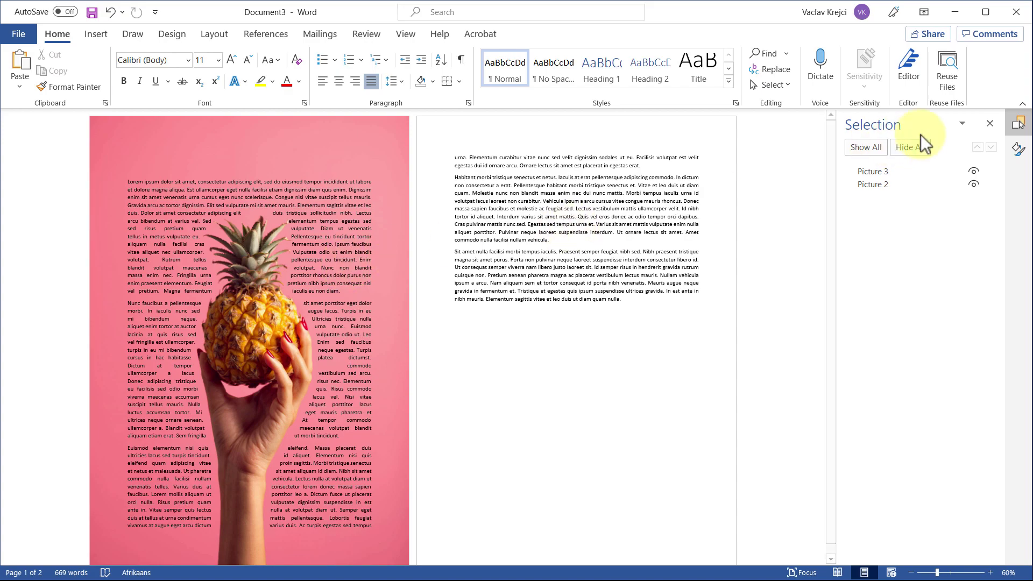
Step: Close the Selection and Format panes, then zoom in on the wrapped text edge
click(990, 123)
click(993, 125)
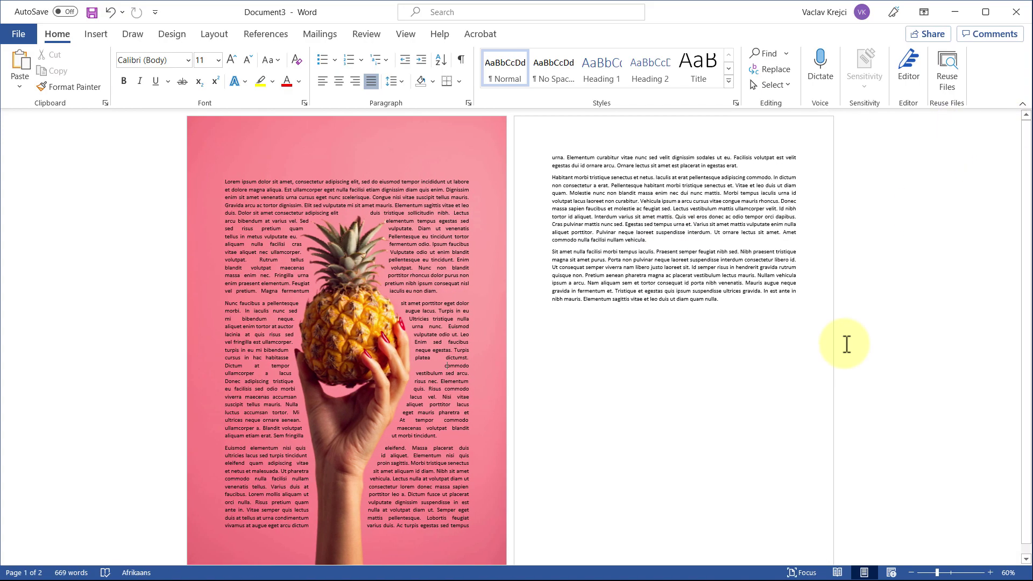
scroll(974, 528, up, 3)
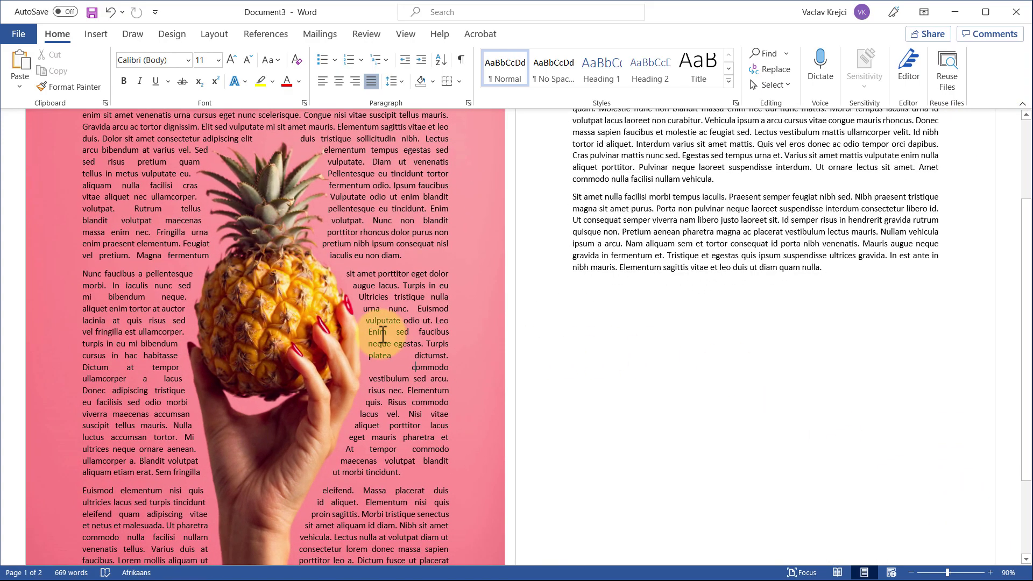
click(982, 572)
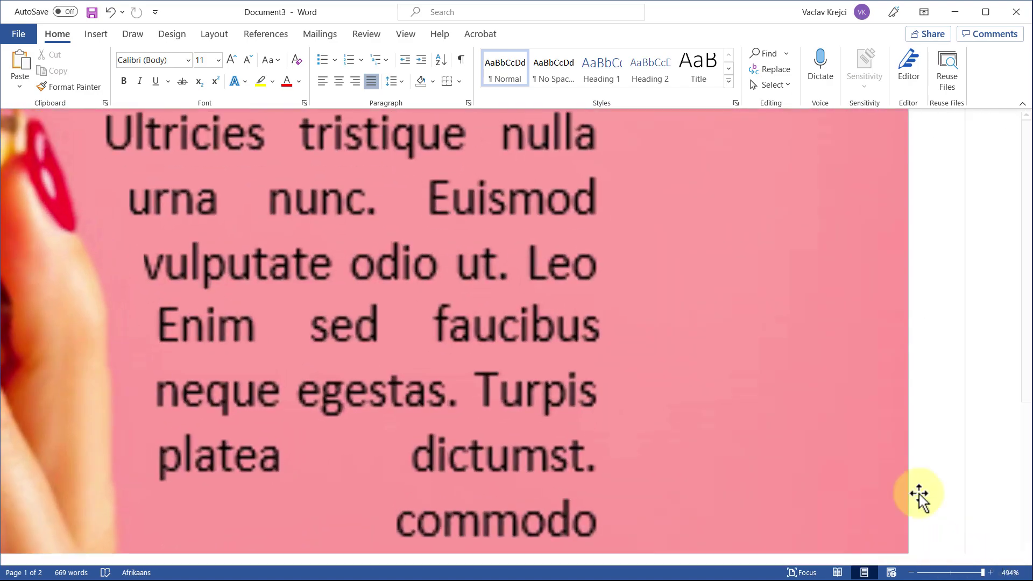